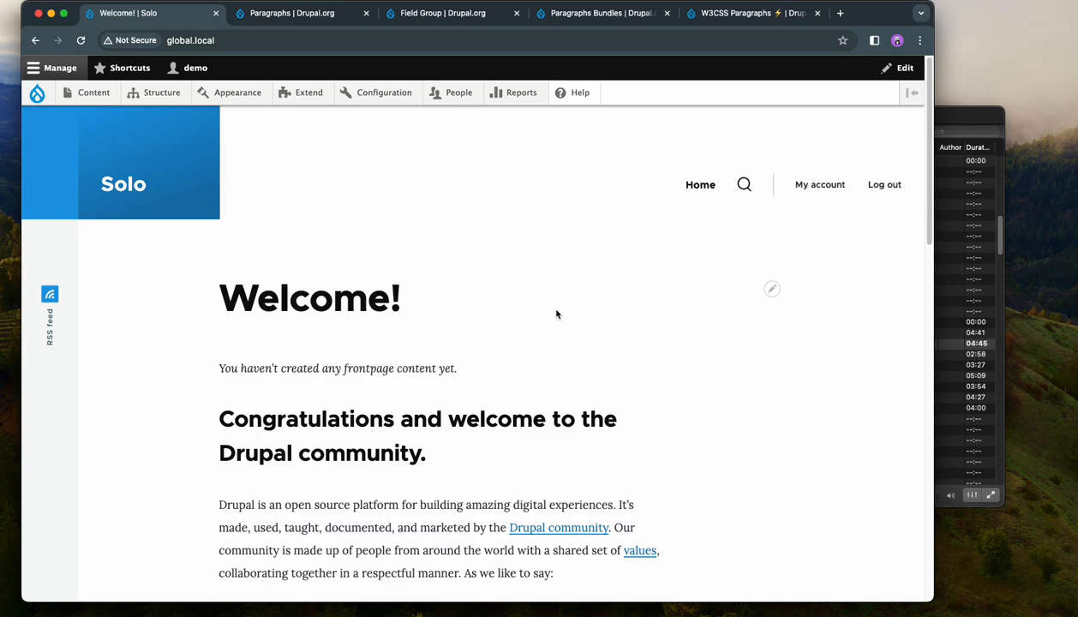
Review the drupal.org project pages for Paragraphs, Field Group, Paragraphs Bundles and W3CSS Paragraphs
{"action": "left_click", "coordinate": [292, 14]}
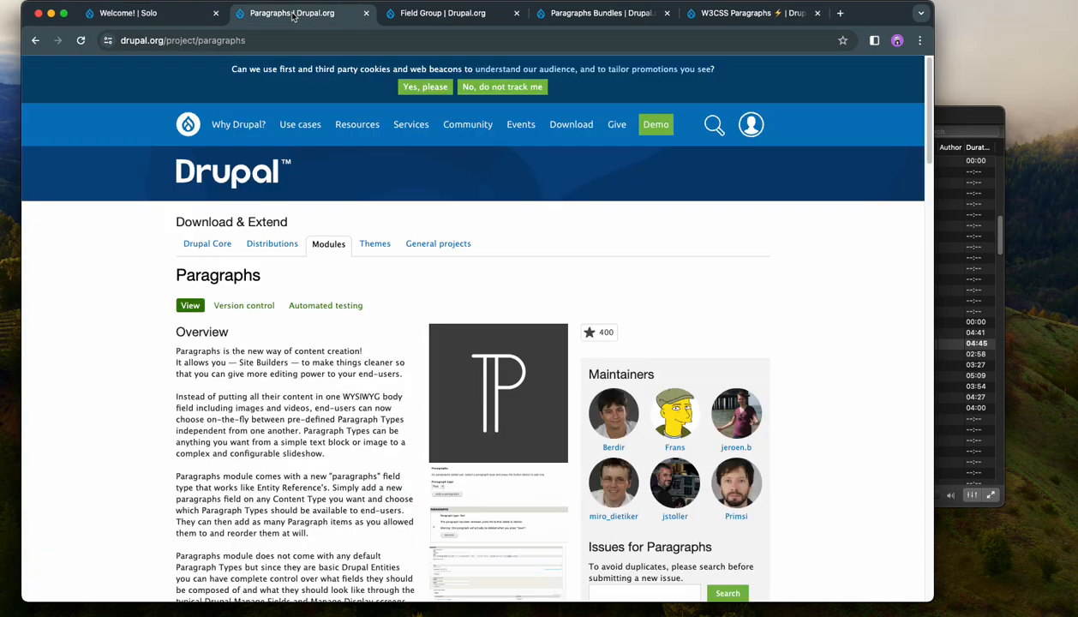
{"action": "left_click", "coordinate": [450, 17]}
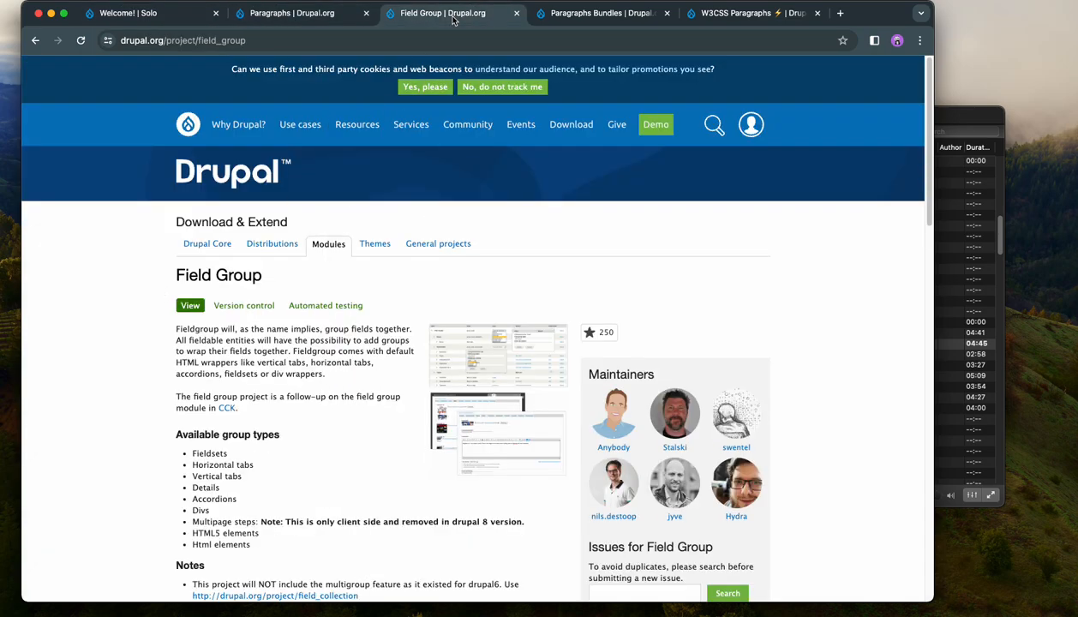
{"action": "left_click", "coordinate": [603, 14]}
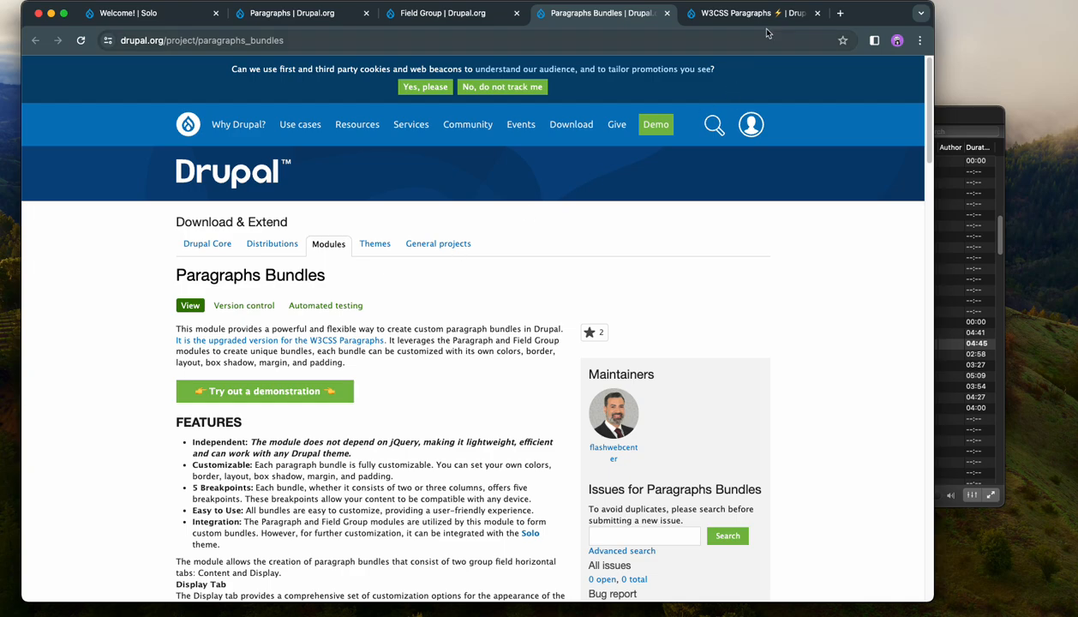
{"action": "left_click", "coordinate": [790, 13]}
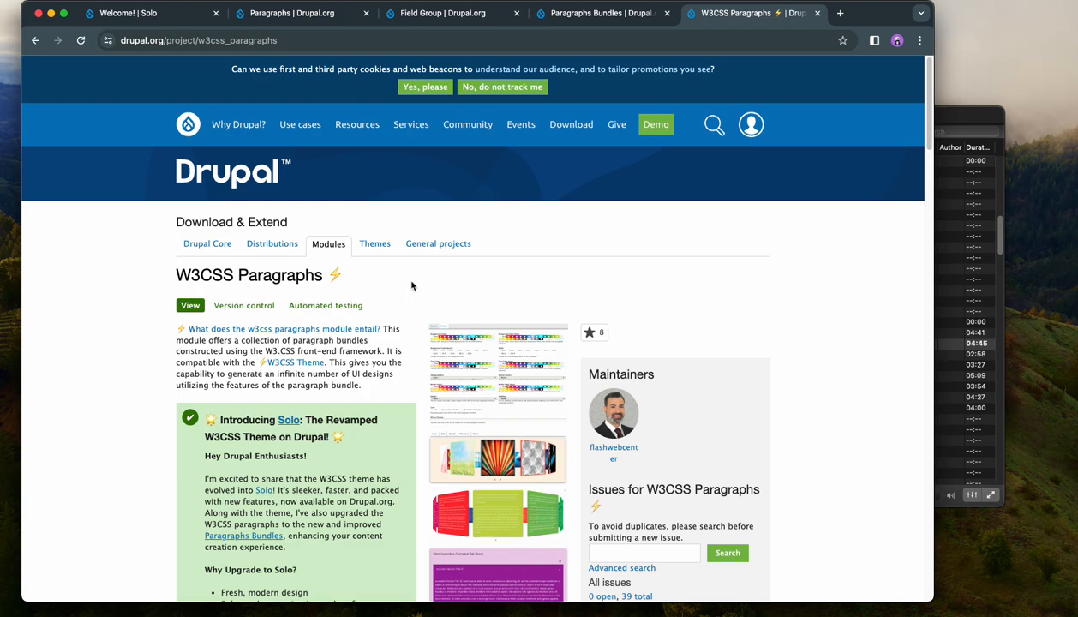
{"action": "scroll", "coordinate": [411, 286], "scroll_direction": "down", "scroll_amount": 1}
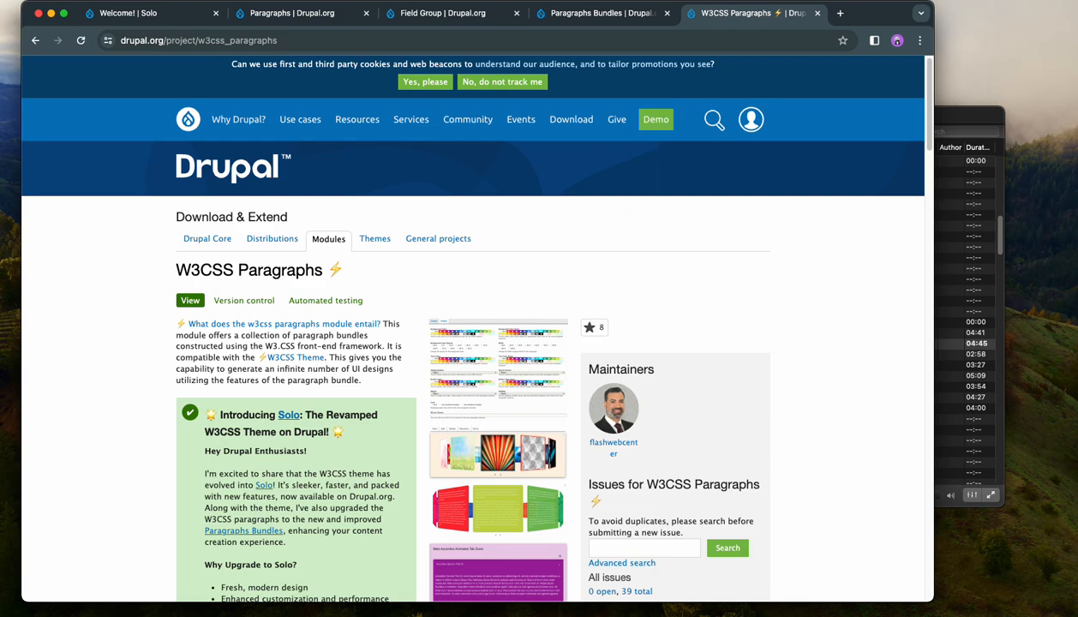
{"action": "left_click", "coordinate": [589, 14]}
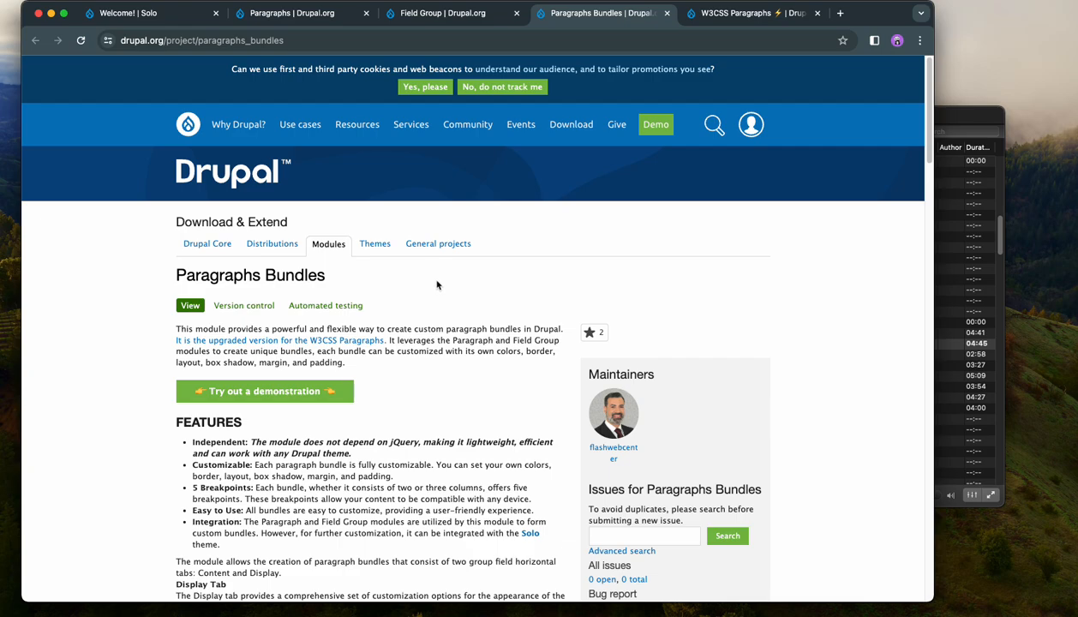
{"action": "scroll", "coordinate": [439, 291], "scroll_direction": "down", "scroll_amount": 2}
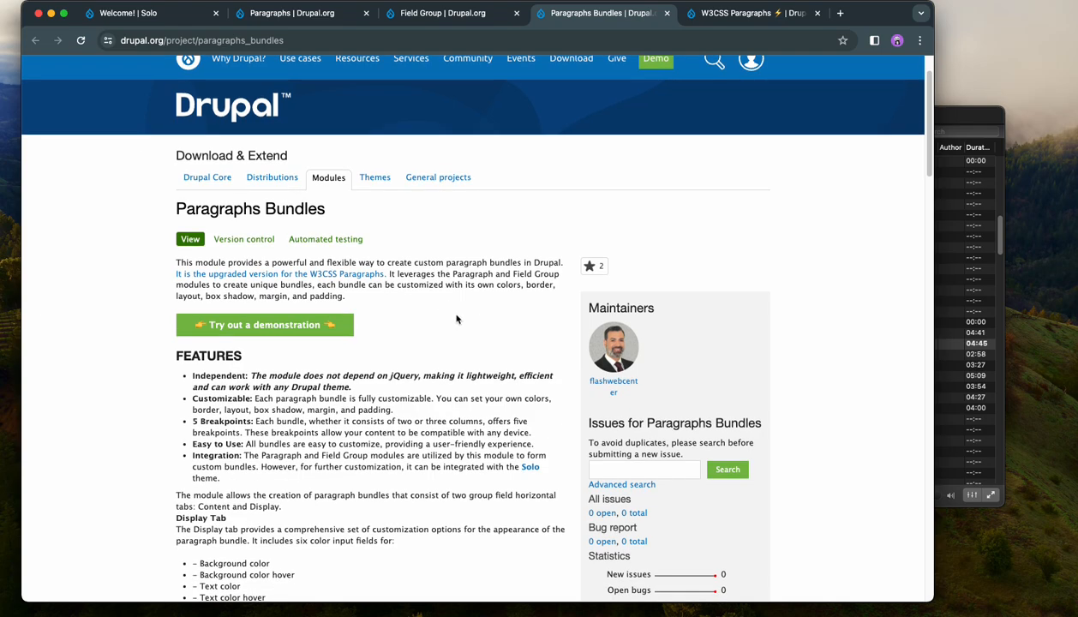
{"action": "scroll", "coordinate": [457, 319], "scroll_direction": "down", "scroll_amount": 1}
{"action": "scroll", "coordinate": [457, 319], "scroll_direction": "up", "scroll_amount": 2}
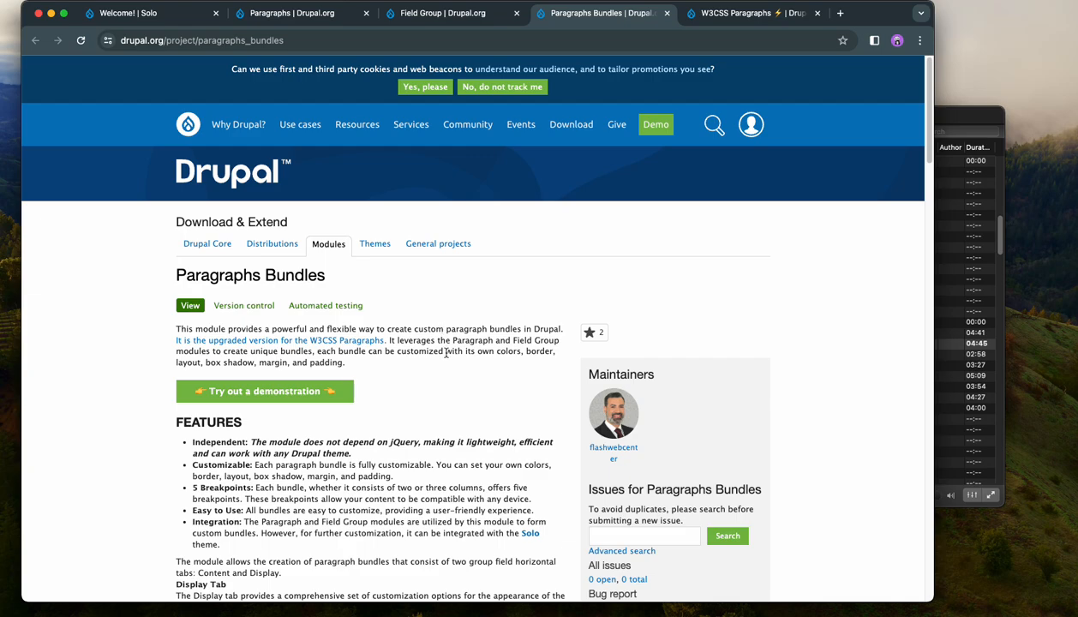
Return to the local Drupal site and review its welcome page and the installed themes under Appearance
{"action": "left_click", "coordinate": [151, 16]}
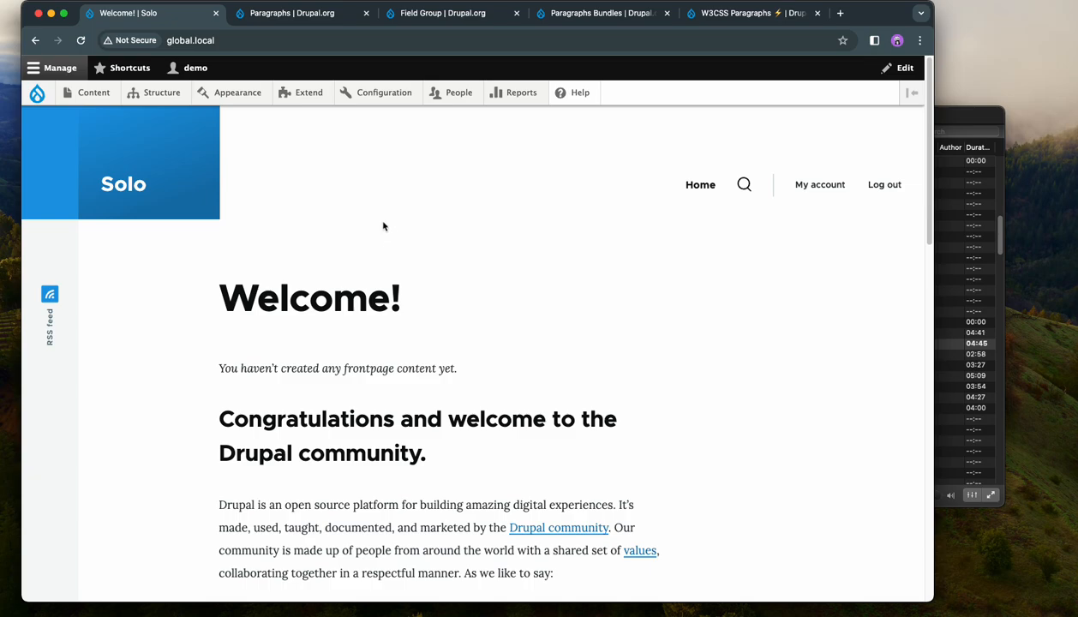
{"action": "scroll", "coordinate": [482, 265], "scroll_direction": "down", "scroll_amount": 5}
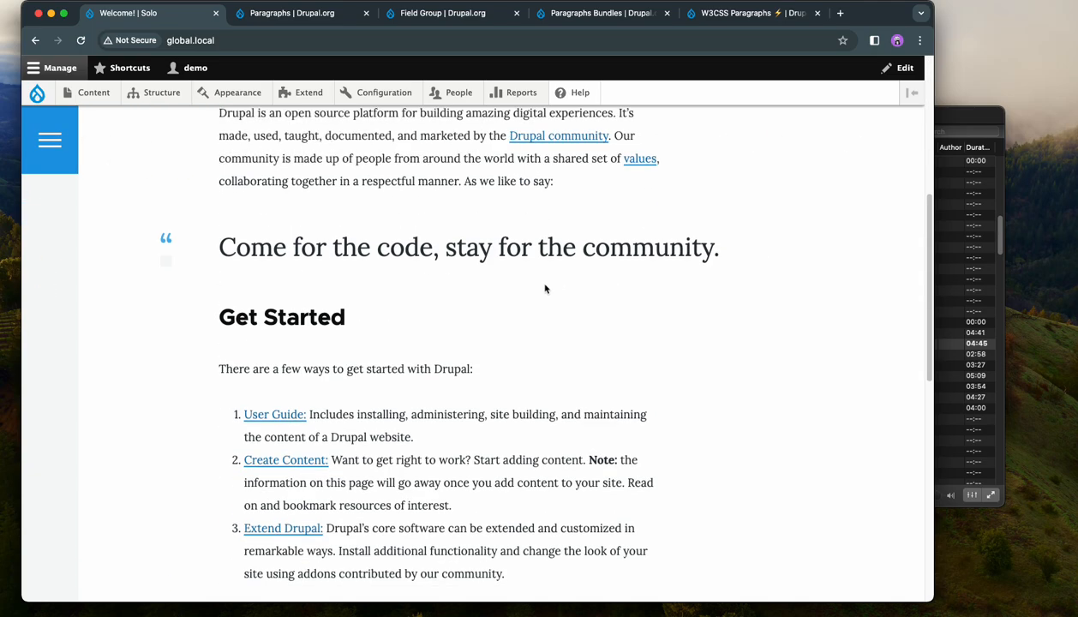
{"action": "scroll", "coordinate": [545, 287], "scroll_direction": "up", "scroll_amount": 5}
{"action": "left_click", "coordinate": [237, 96]}
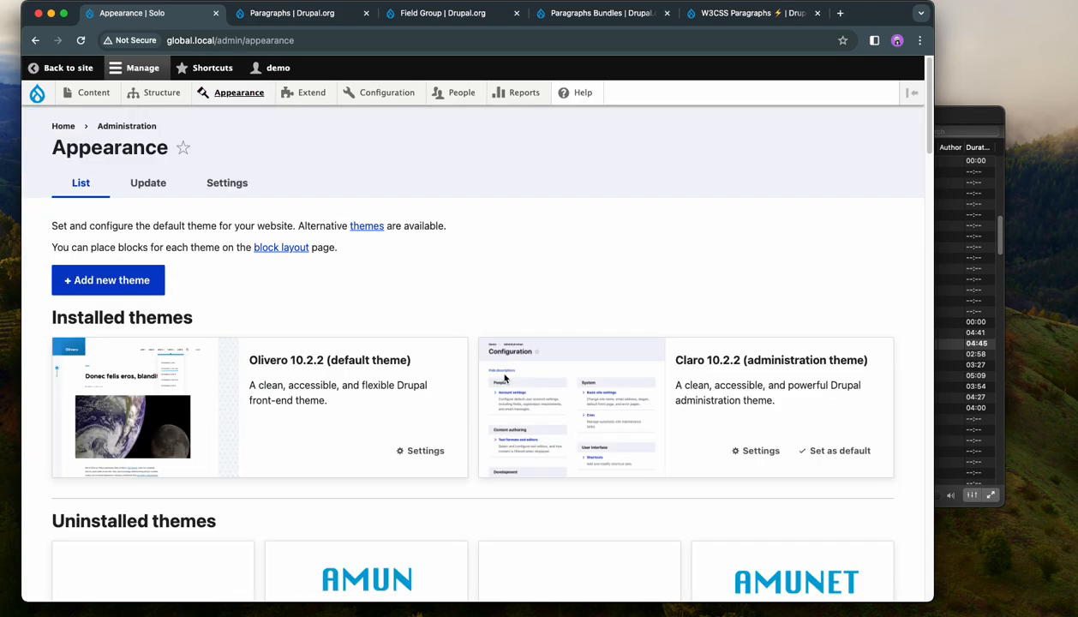
{"action": "scroll", "coordinate": [504, 378], "scroll_direction": "down", "scroll_amount": 2}
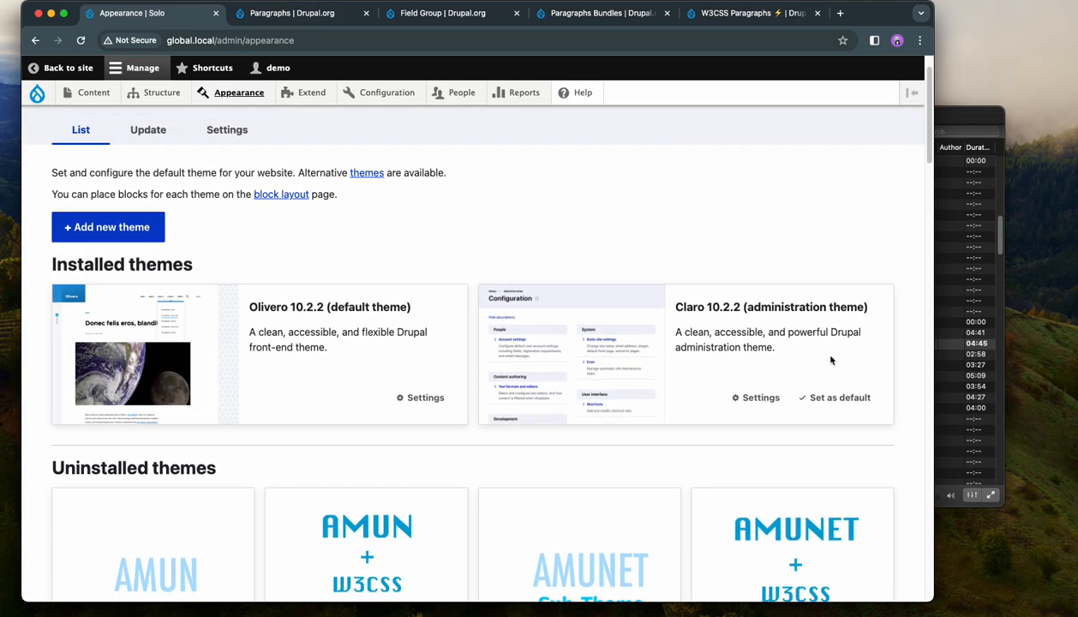
{"action": "scroll", "coordinate": [360, 335], "scroll_direction": "up", "scroll_amount": 1}
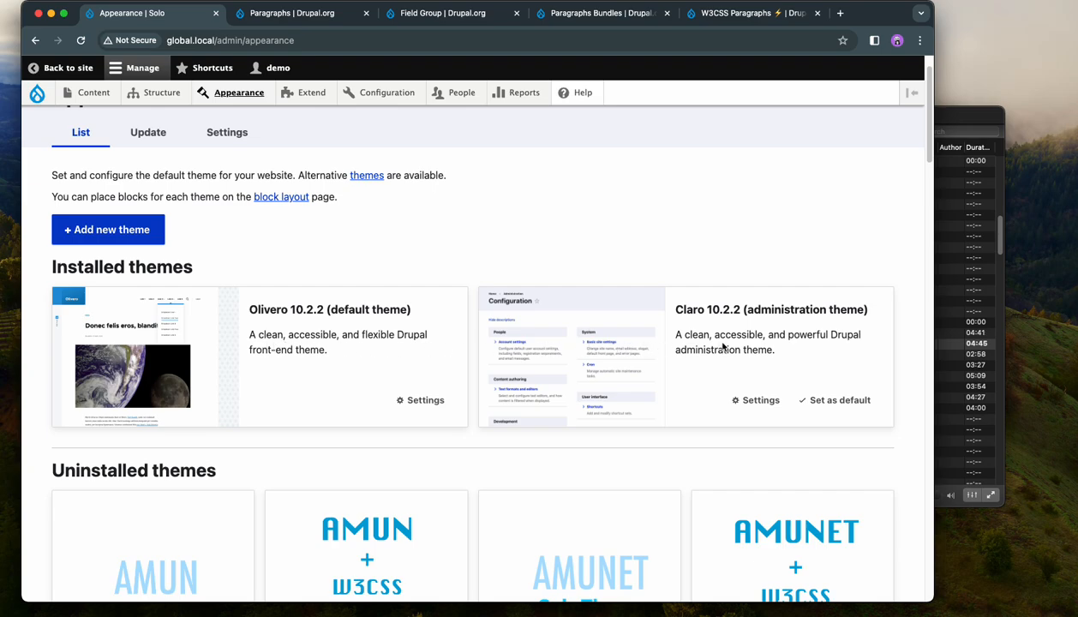
{"action": "scroll", "coordinate": [530, 211], "scroll_direction": "up", "scroll_amount": 2}
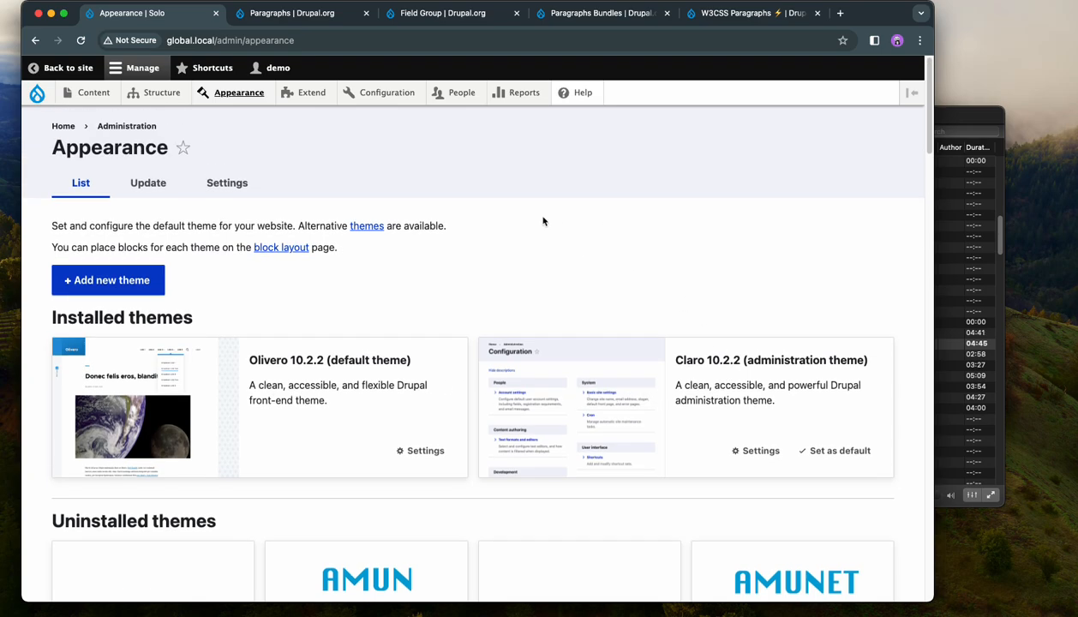
Open the site's Extend module list and filter it by "paragraphs"
{"action": "left_click", "coordinate": [324, 144]}
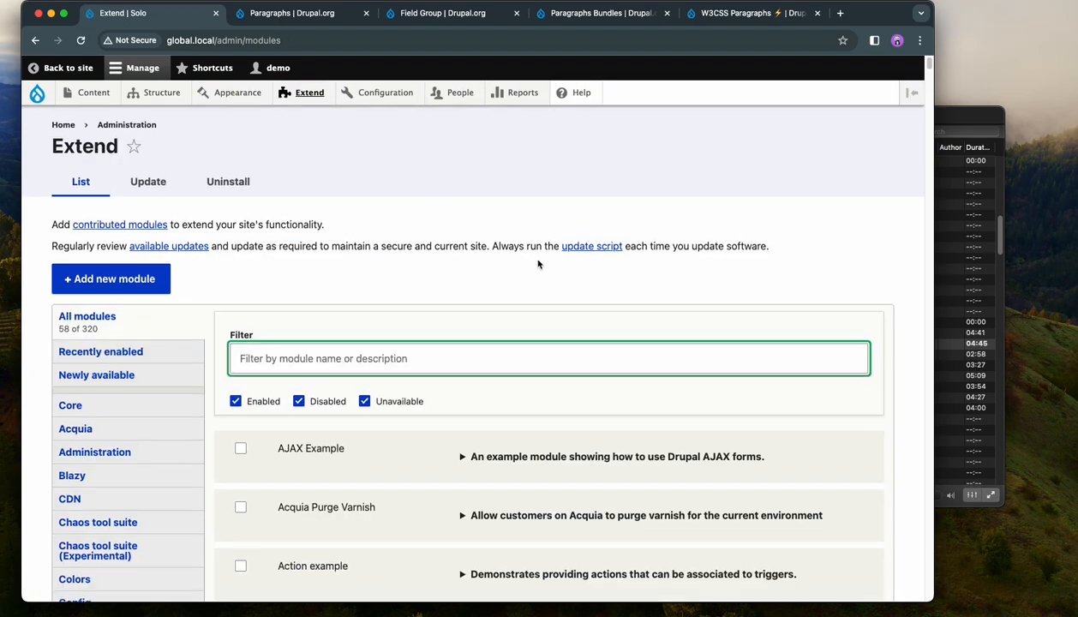
{"action": "scroll", "coordinate": [474, 318], "scroll_direction": "down", "scroll_amount": 1}
{"action": "scroll", "coordinate": [423, 361], "scroll_direction": "down", "scroll_amount": 8}
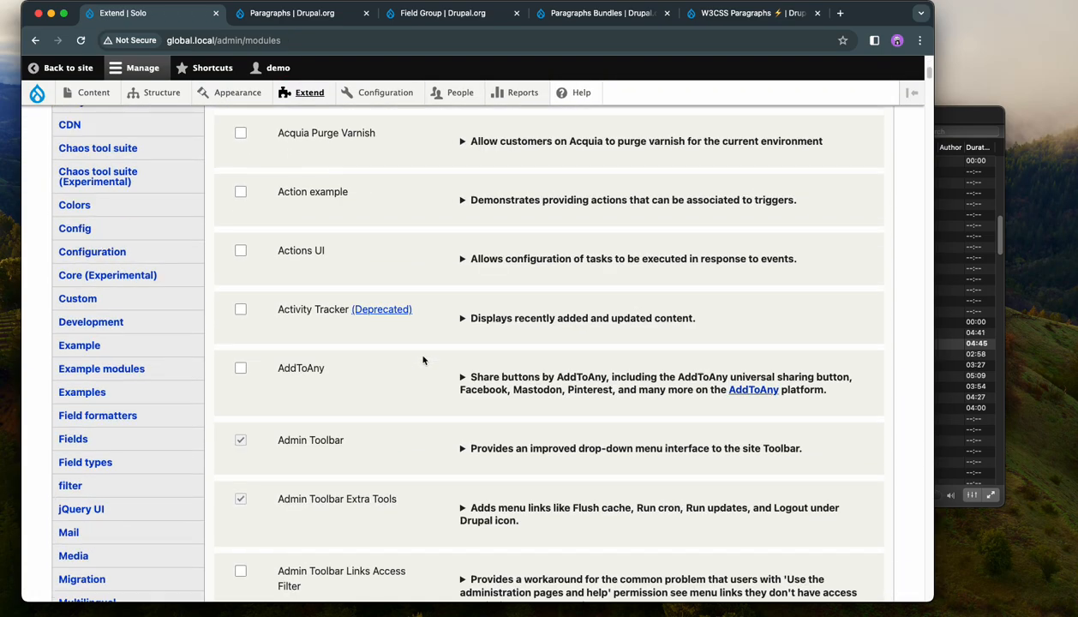
{"action": "scroll", "coordinate": [423, 360], "scroll_direction": "down", "scroll_amount": 5}
{"action": "scroll", "coordinate": [422, 358], "scroll_direction": "up", "scroll_amount": 10}
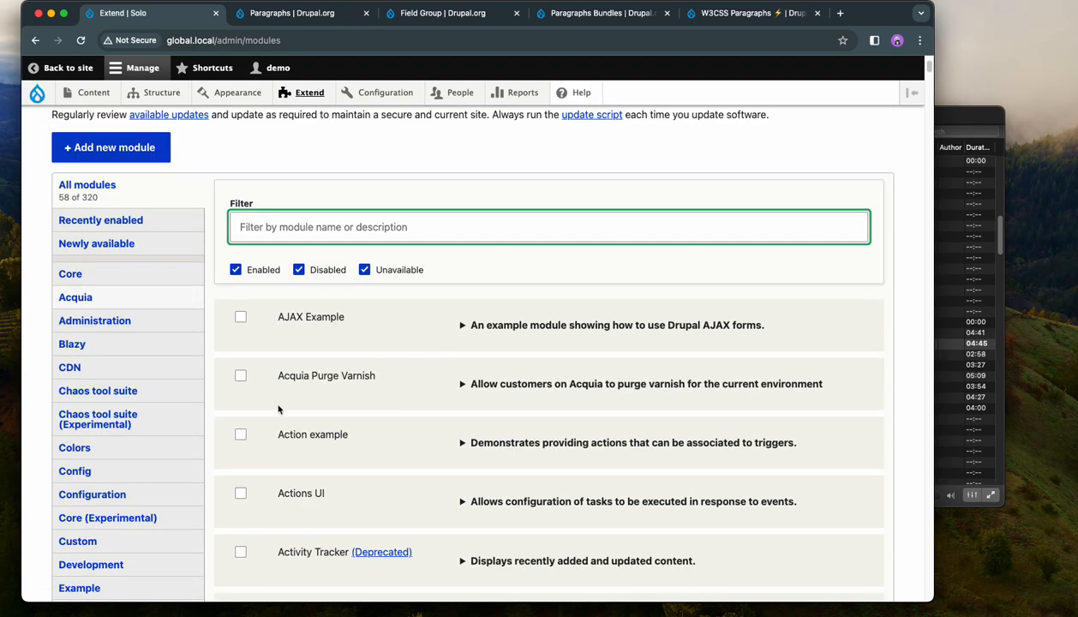
{"action": "left_click", "coordinate": [293, 238]}
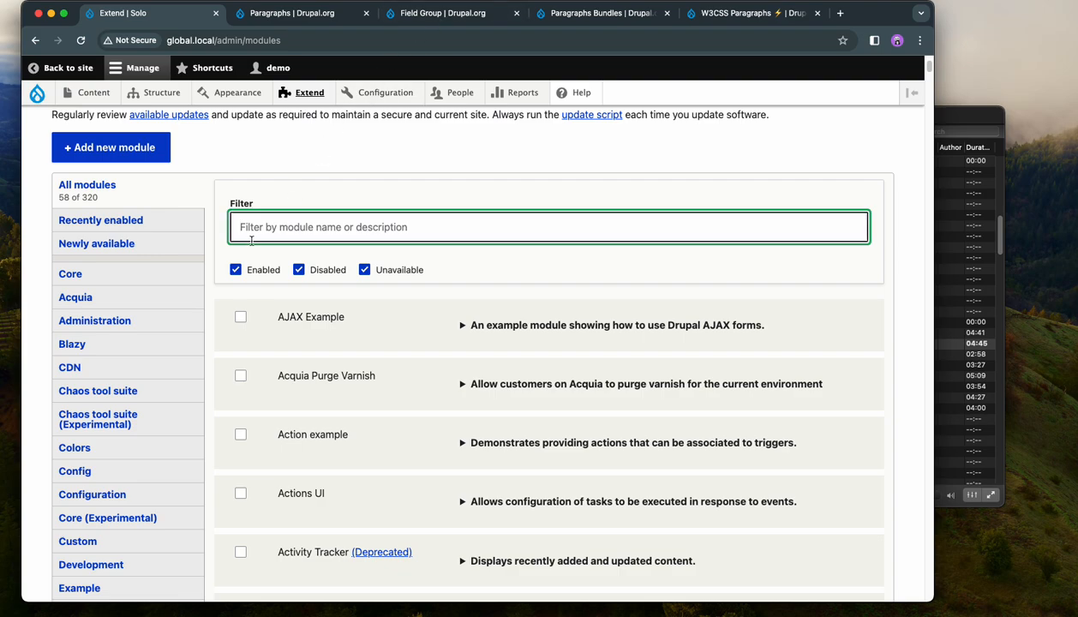
{"action": "type", "text": "paragraphs"}
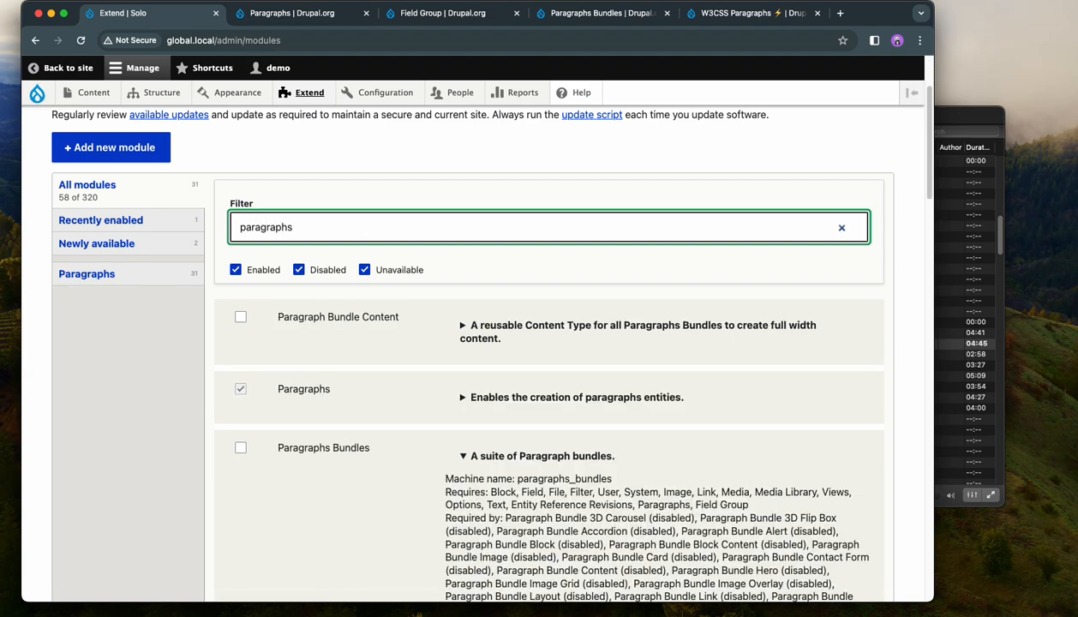
Select the Paragraphs Bundles module in the filtered list and install it
{"action": "scroll", "coordinate": [369, 339], "scroll_direction": "down", "scroll_amount": 2}
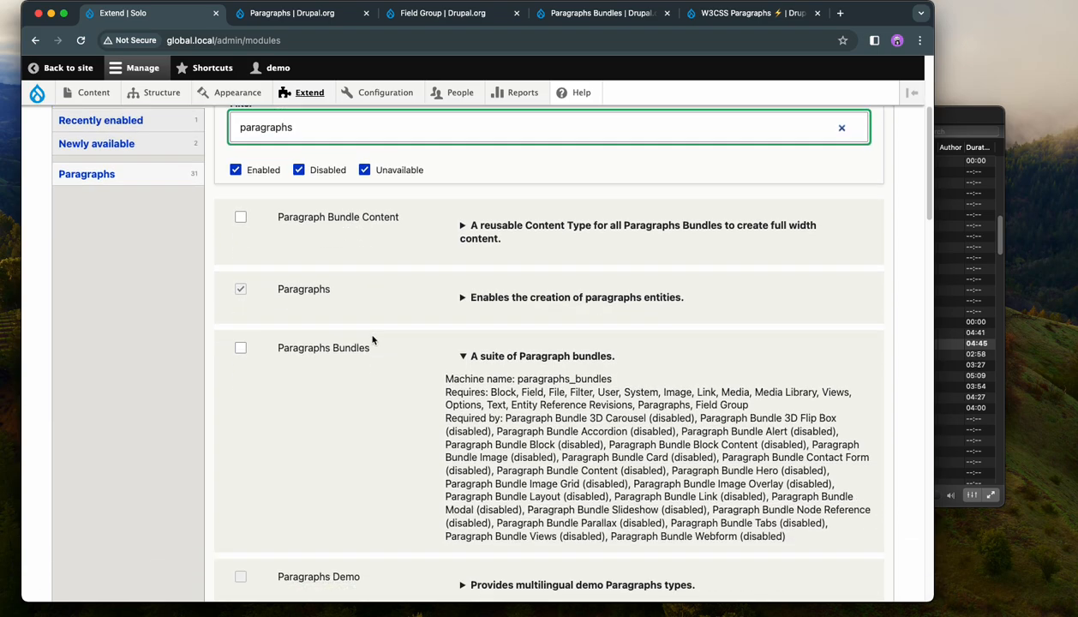
{"action": "left_click", "coordinate": [323, 350]}
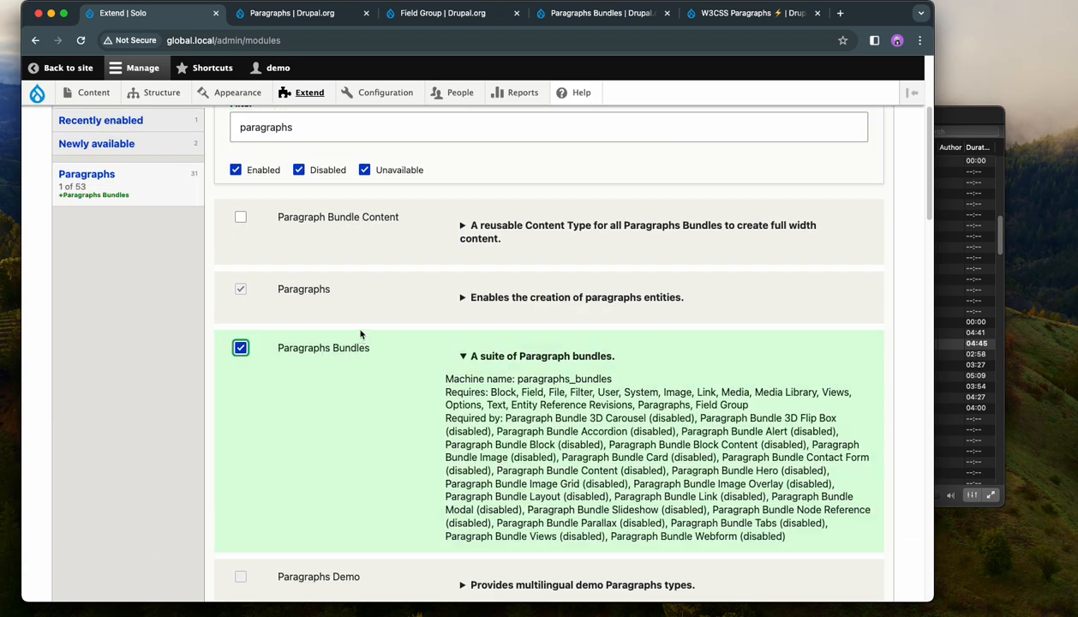
{"action": "scroll", "coordinate": [360, 334], "scroll_direction": "down", "scroll_amount": 1}
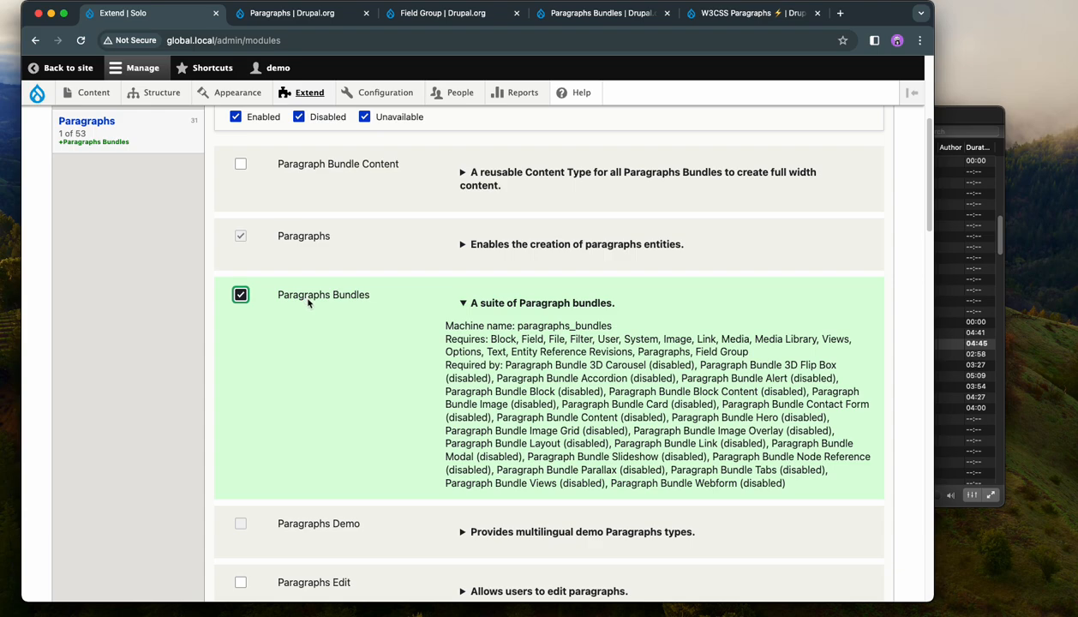
{"action": "scroll", "coordinate": [309, 302], "scroll_direction": "down", "scroll_amount": 15}
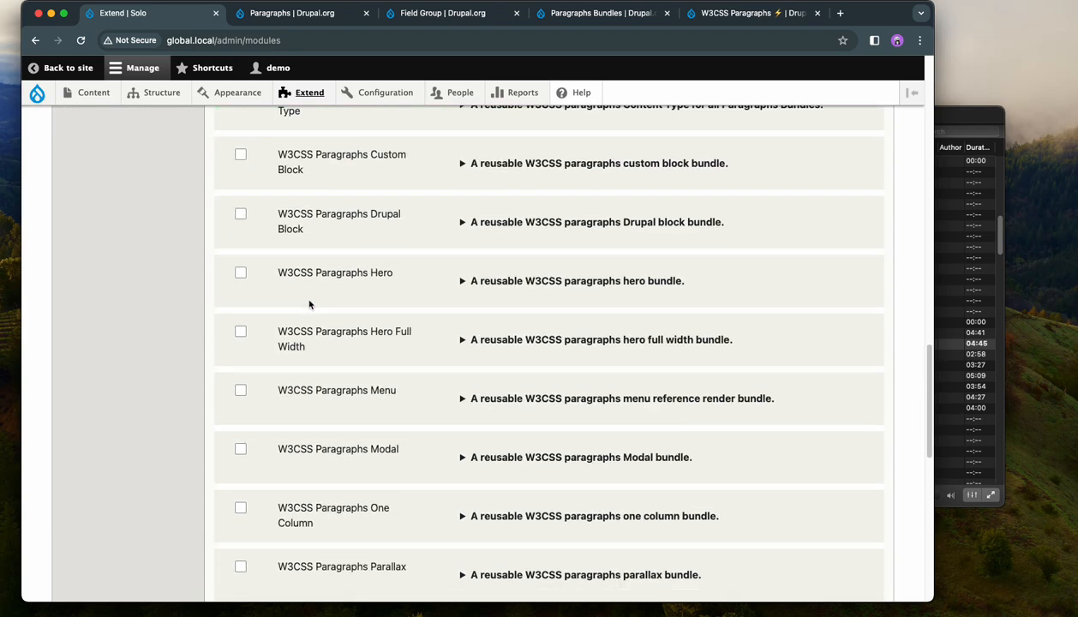
{"action": "left_click", "coordinate": [244, 513]}
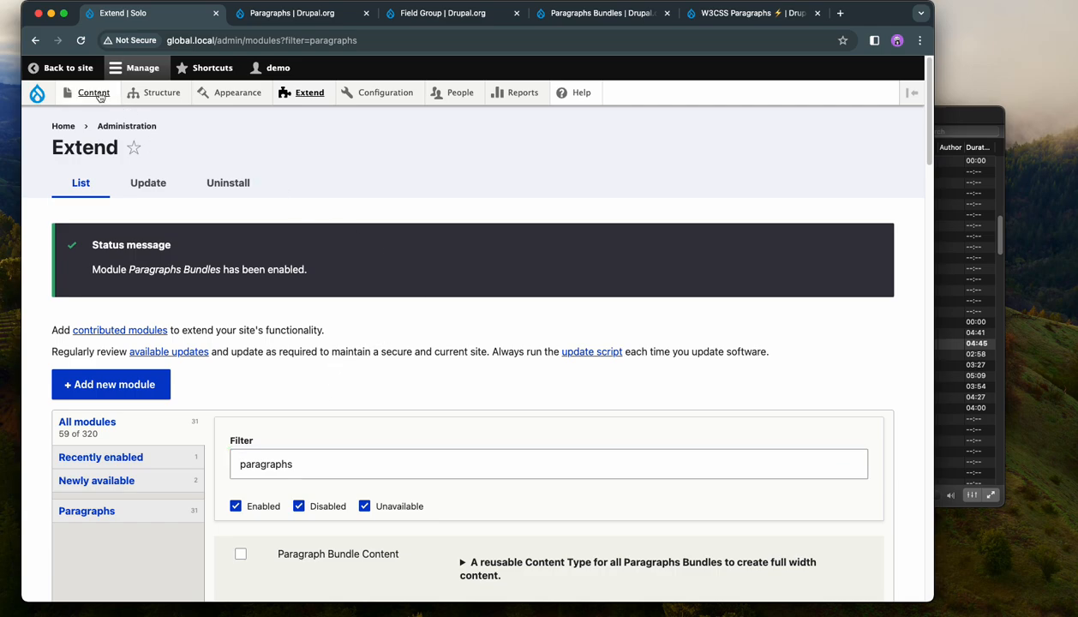
Open the field management page of the Basic page content type to check its fields
{"action": "left_click", "coordinate": [91, 95]}
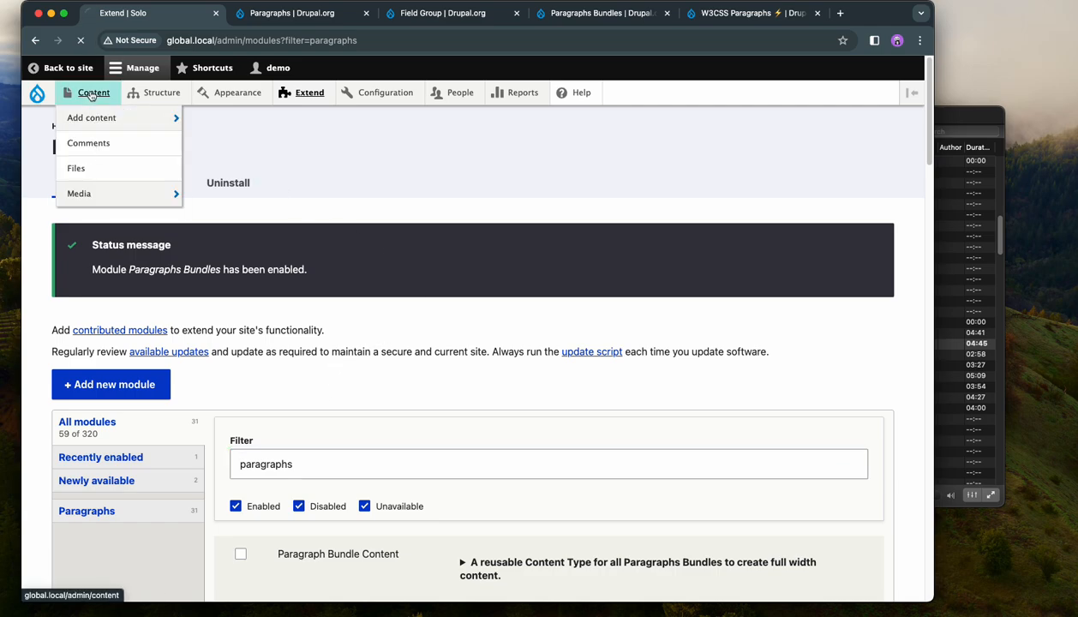
{"action": "mouse_move", "coordinate": [148, 92]}
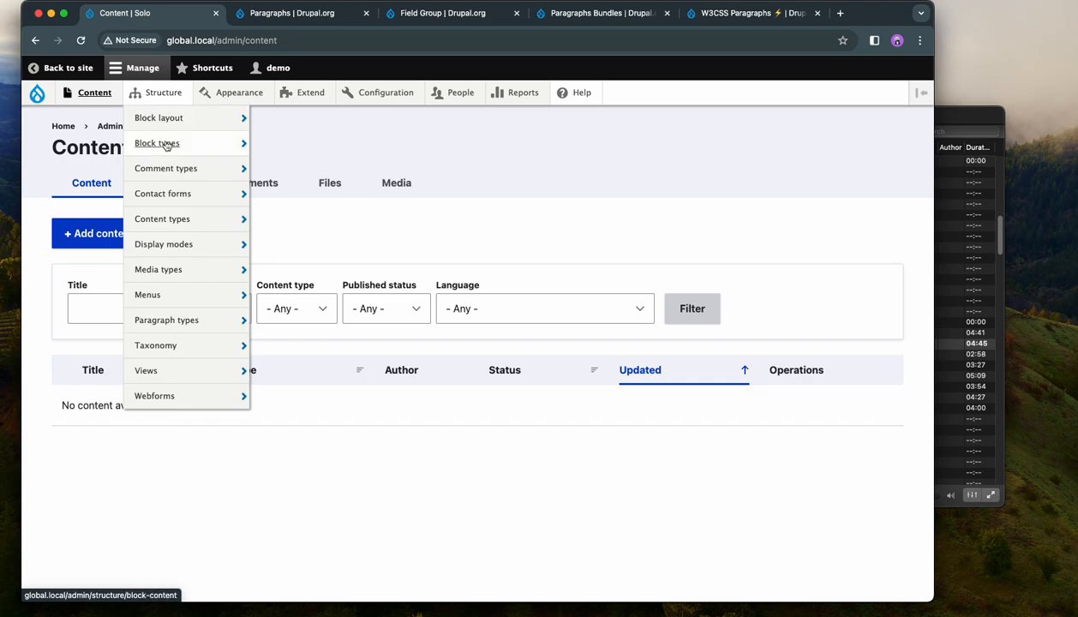
{"action": "left_click", "coordinate": [169, 218]}
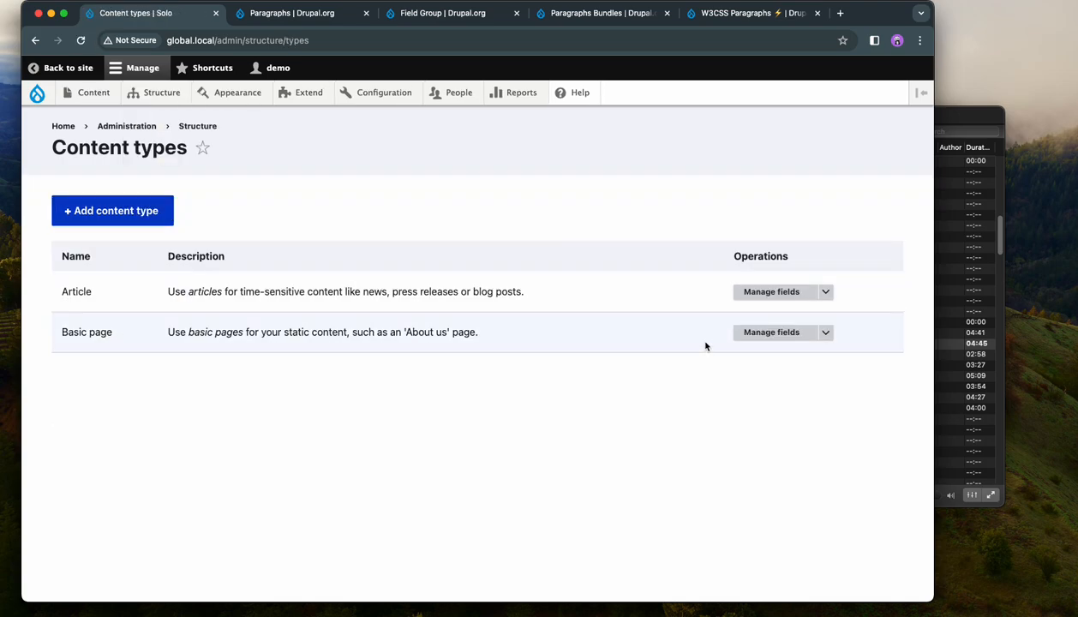
{"action": "left_click", "coordinate": [775, 334]}
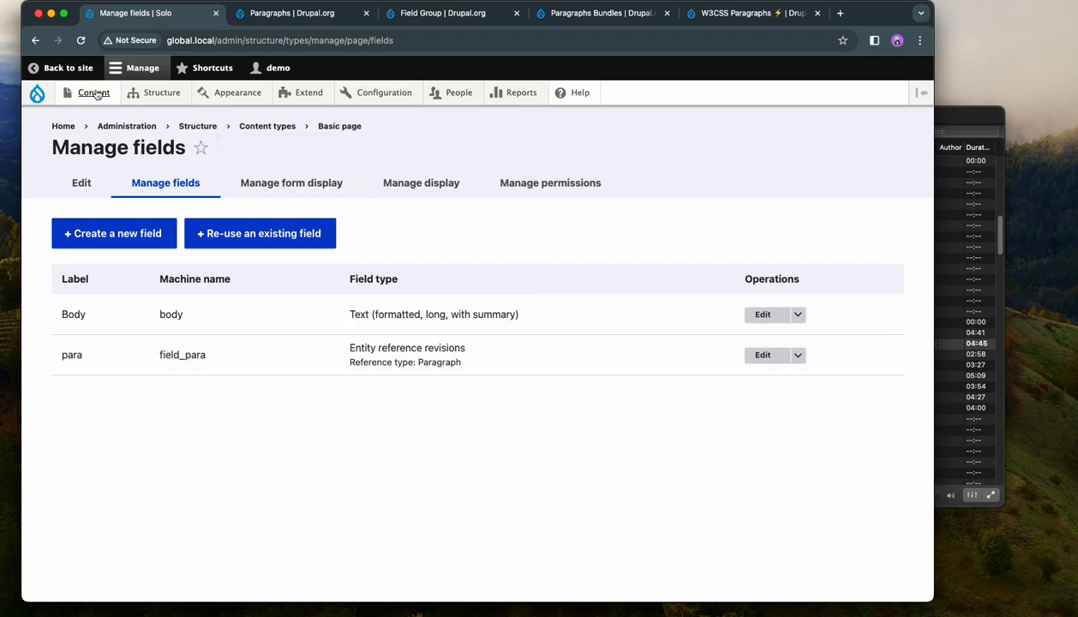
Start creating a new Basic page
{"action": "mouse_move", "coordinate": [93, 92]}
{"action": "mouse_move", "coordinate": [146, 117]}
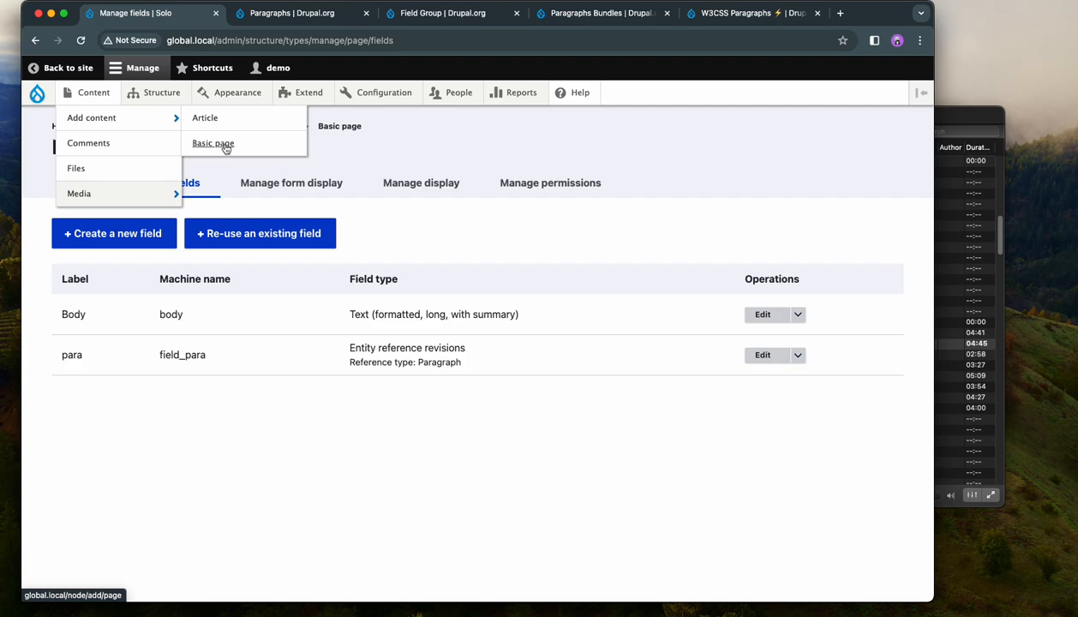
{"action": "left_click", "coordinate": [225, 148]}
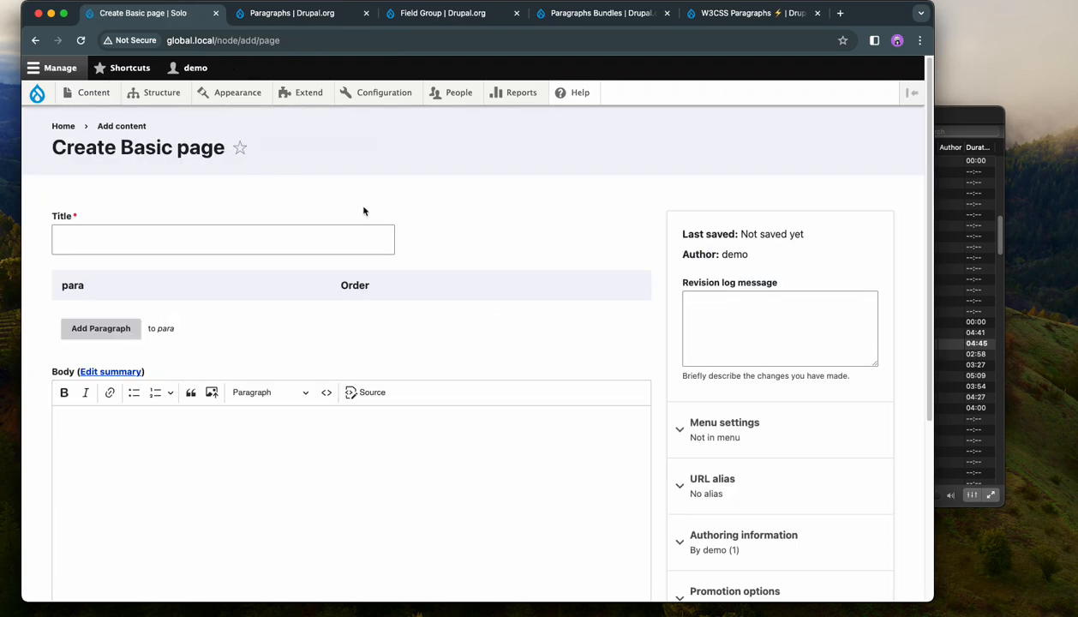
Copy the FEATURES bullet list from the Paragraphs Bundles project page and return to the Create Basic page form
{"action": "left_click", "coordinate": [279, 13]}
{"action": "scroll", "coordinate": [238, 386], "scroll_direction": "down", "scroll_amount": 1}
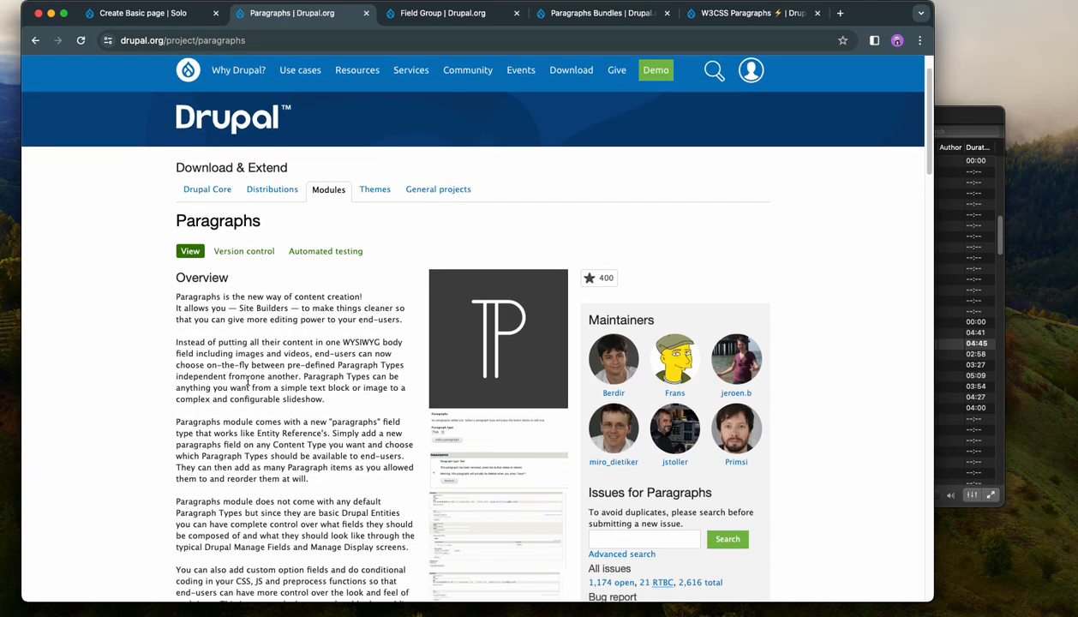
{"action": "left_click", "coordinate": [605, 12]}
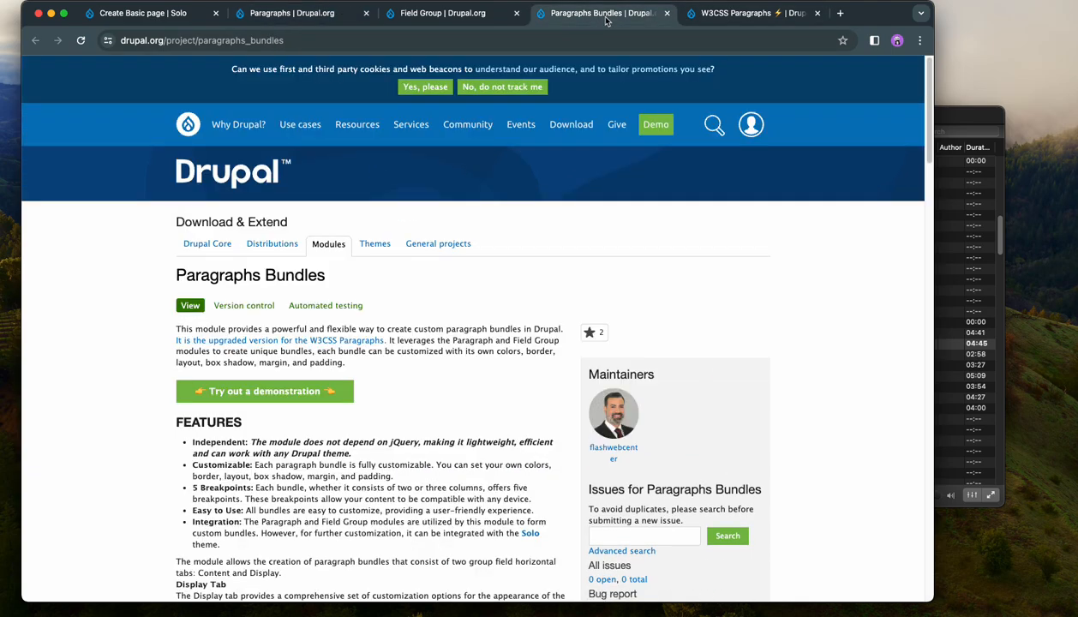
{"action": "scroll", "coordinate": [365, 442], "scroll_direction": "down", "scroll_amount": 1}
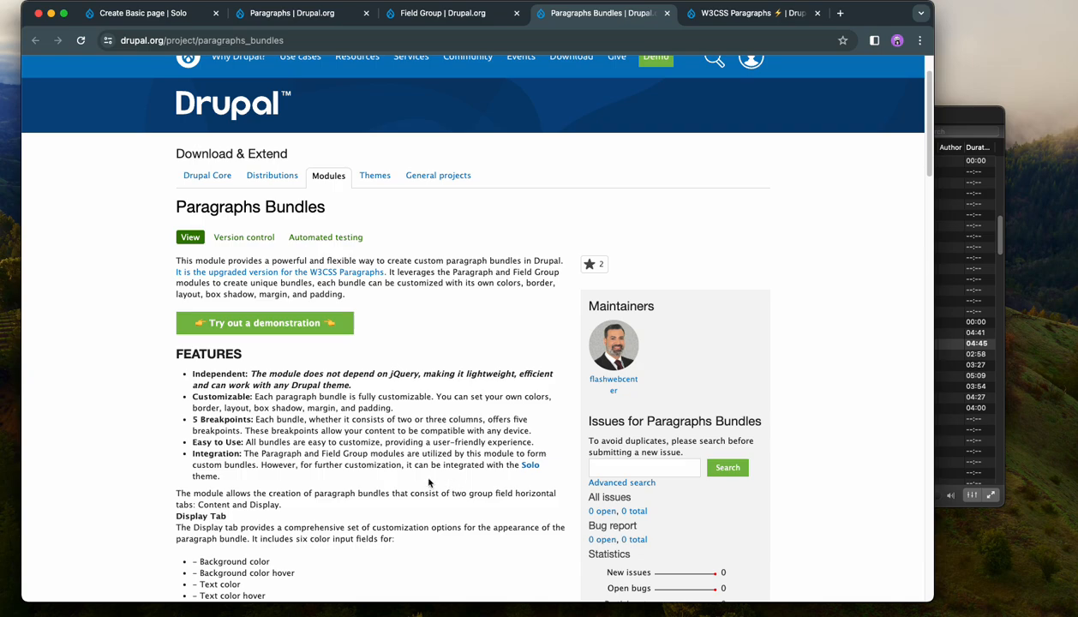
{"action": "left_click_drag", "start_coordinate": [279, 474], "coordinate": [181, 375]}
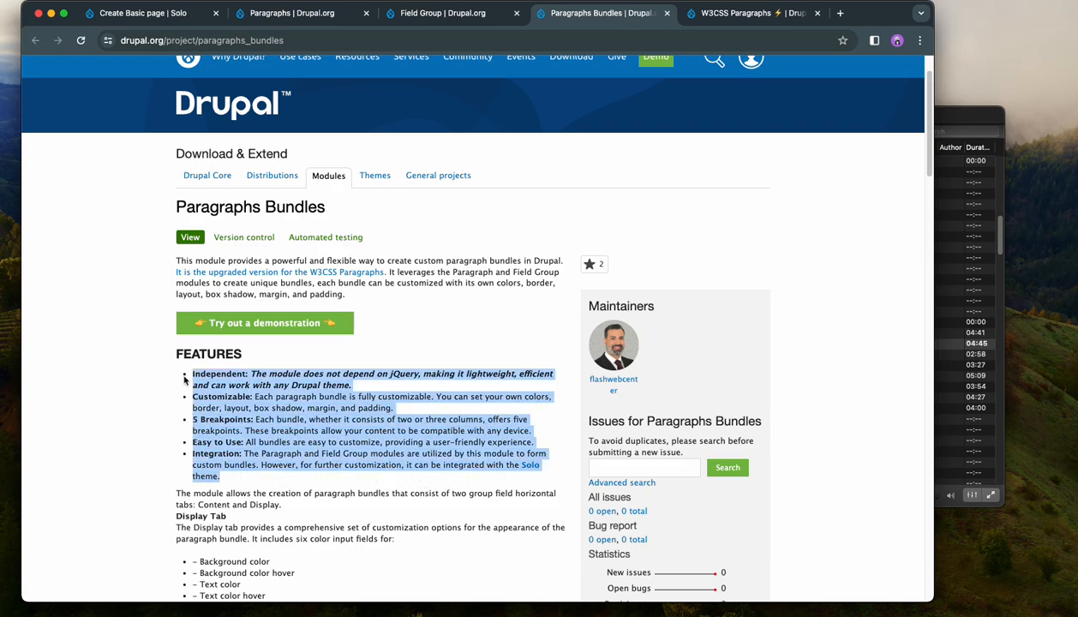
{"action": "right_click", "coordinate": [234, 386]}
{"action": "left_click", "coordinate": [258, 420]}
{"action": "left_click", "coordinate": [139, 13]}
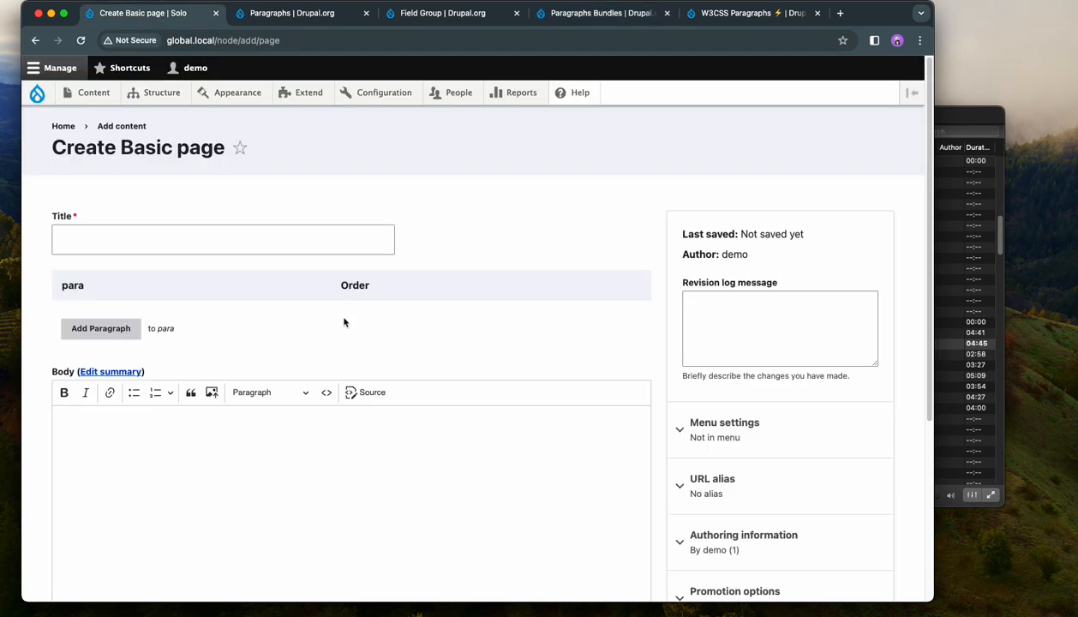
Title the page "Add title" and add a Simple paragraph to the para field
{"action": "left_click", "coordinate": [176, 430]}
{"action": "left_click", "coordinate": [131, 237]}
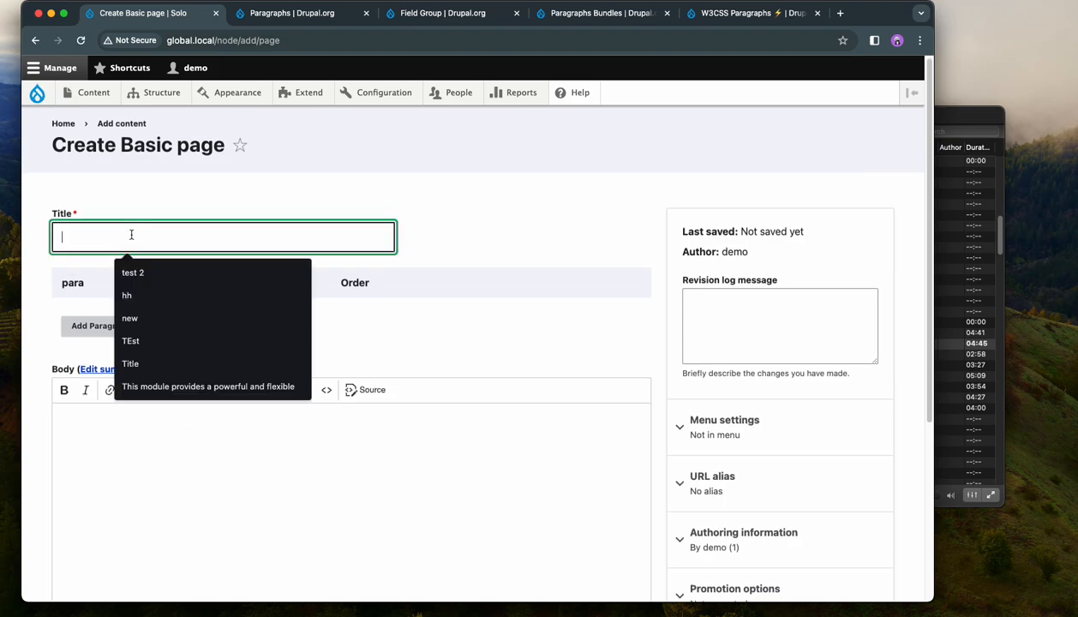
{"action": "type", "text": "A"}
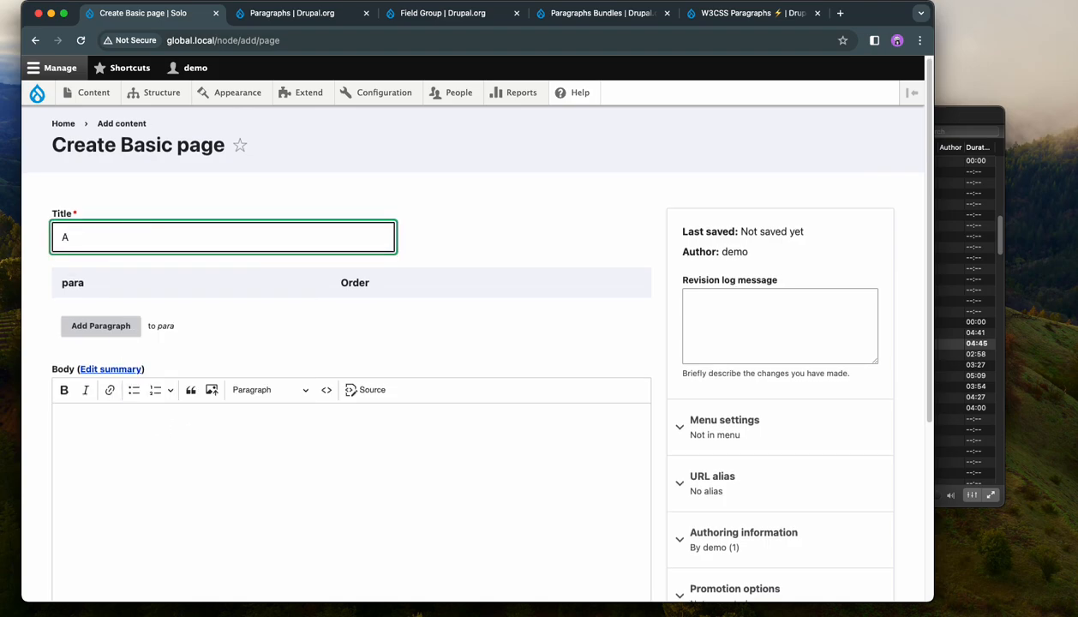
{"action": "type", "text": "dd title"}
{"action": "left_click", "coordinate": [100, 326]}
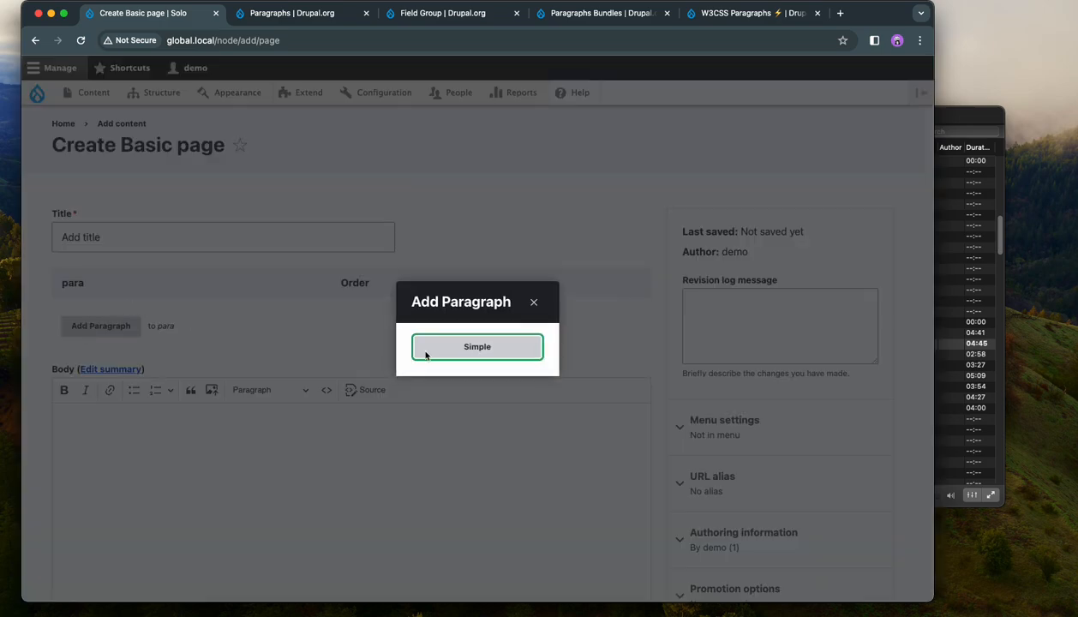
{"action": "left_click", "coordinate": [504, 350]}
Examine the Simple paragraph's content fields, including the link section, and its display options for colors, borders and spacing
{"action": "scroll", "coordinate": [482, 343], "scroll_direction": "down", "scroll_amount": 2}
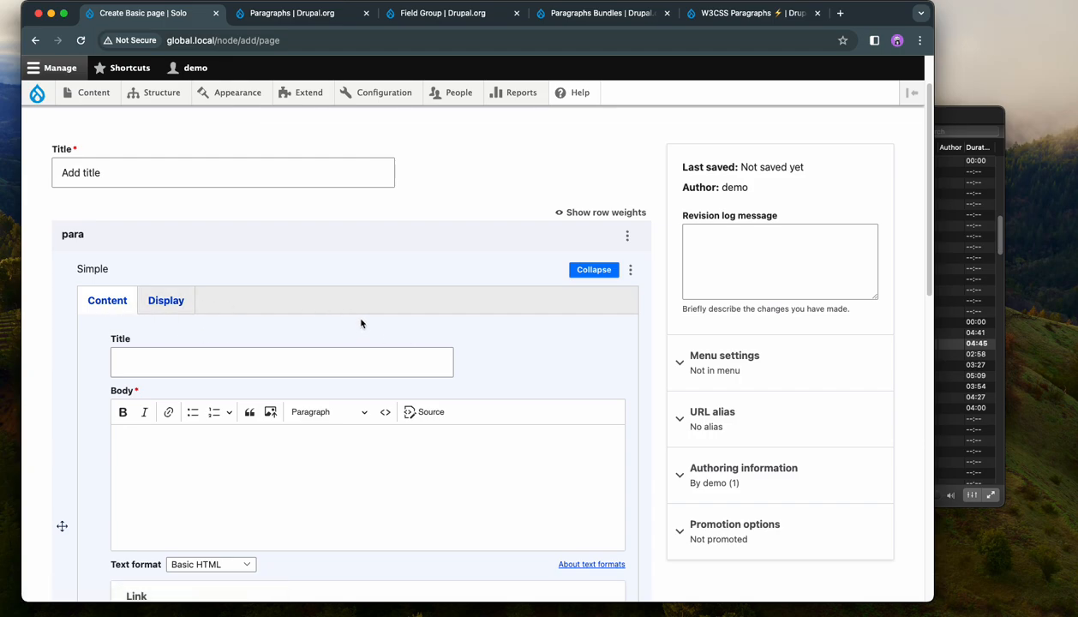
{"action": "scroll", "coordinate": [361, 323], "scroll_direction": "down", "scroll_amount": 5}
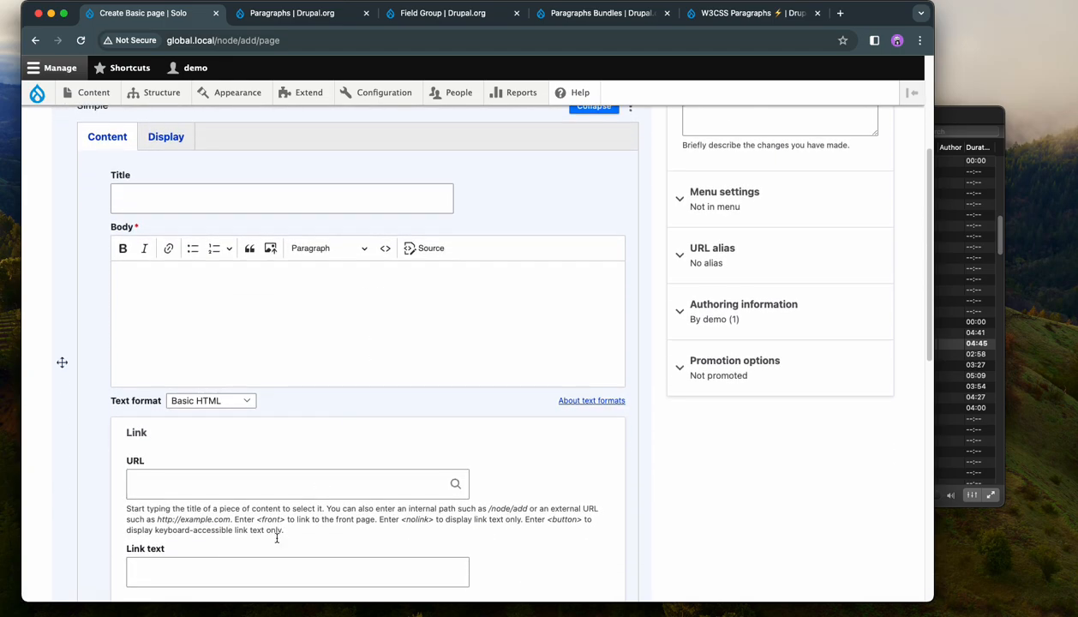
{"action": "left_click", "coordinate": [166, 137]}
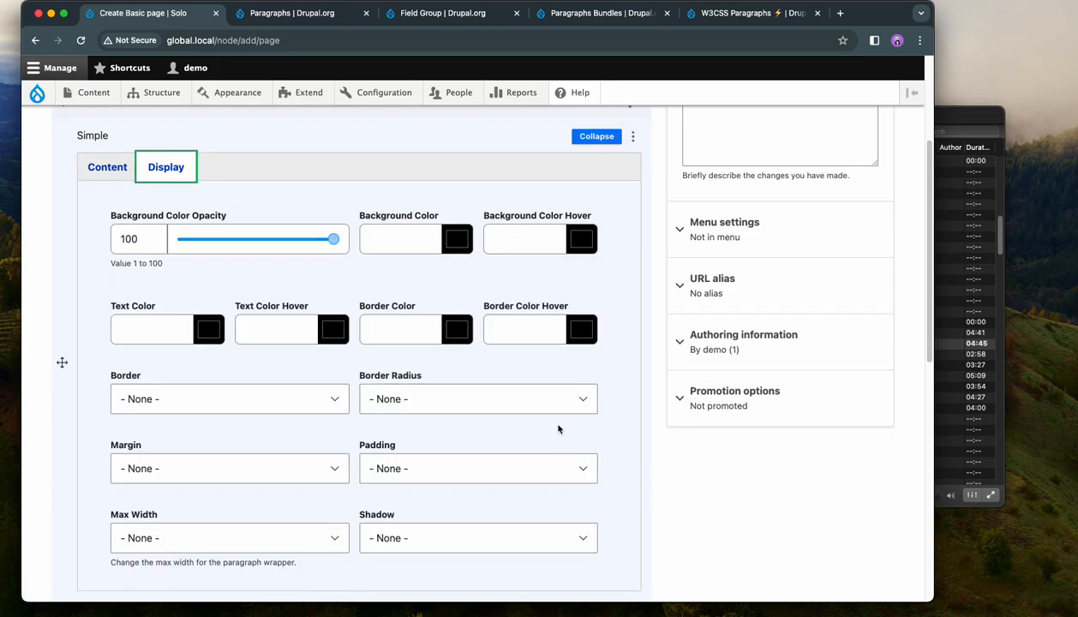
{"action": "scroll", "coordinate": [558, 450], "scroll_direction": "down", "scroll_amount": 3}
{"action": "scroll", "coordinate": [559, 449], "scroll_direction": "up", "scroll_amount": 4}
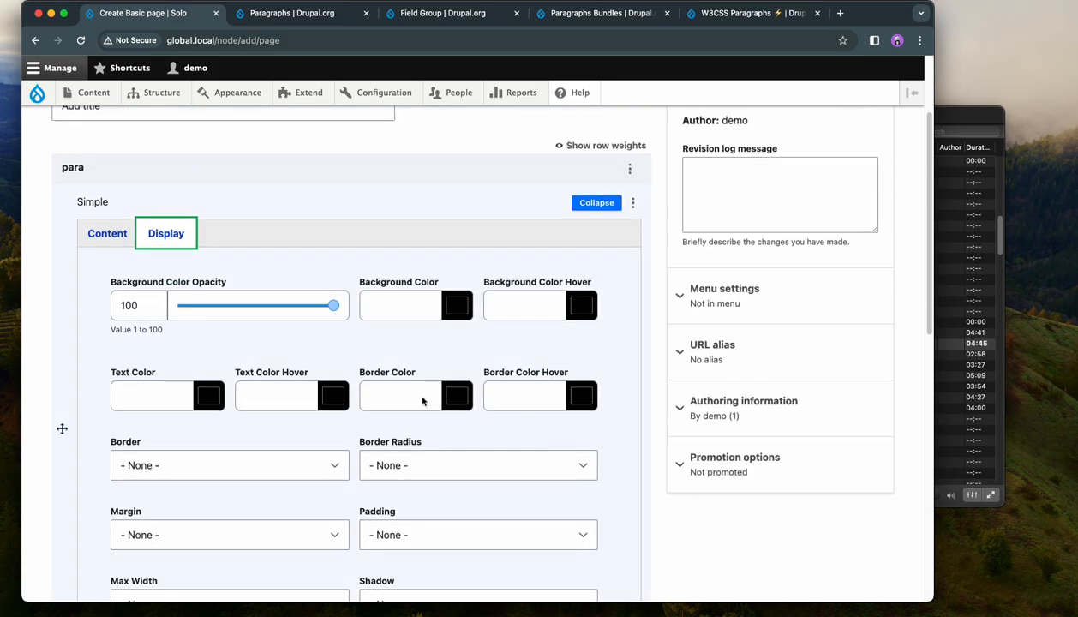
{"action": "left_click", "coordinate": [107, 240]}
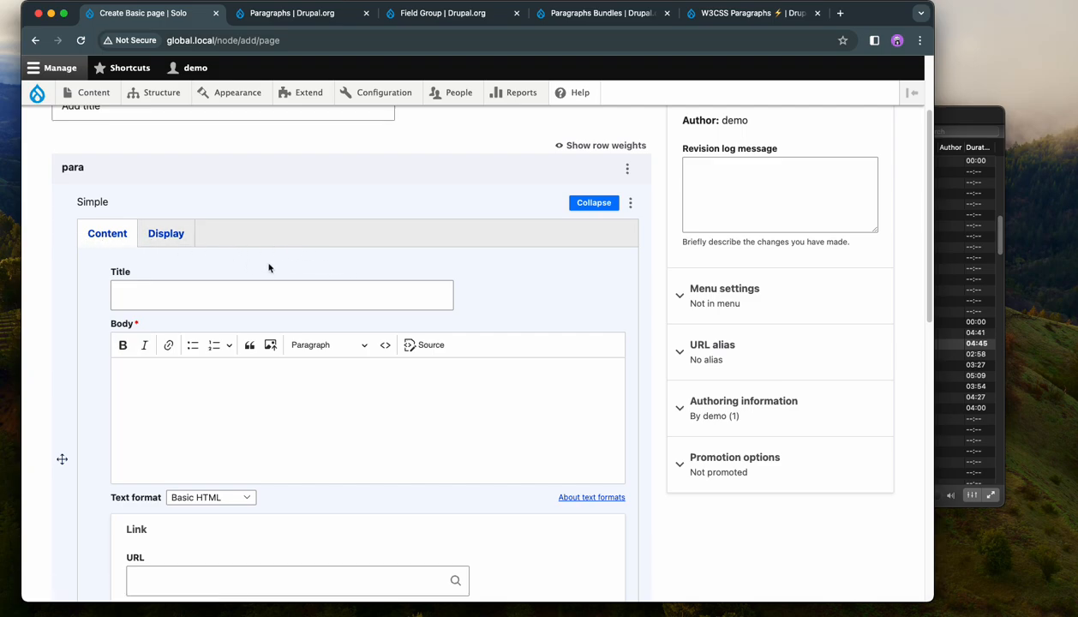
{"action": "scroll", "coordinate": [269, 268], "scroll_direction": "down", "scroll_amount": 1}
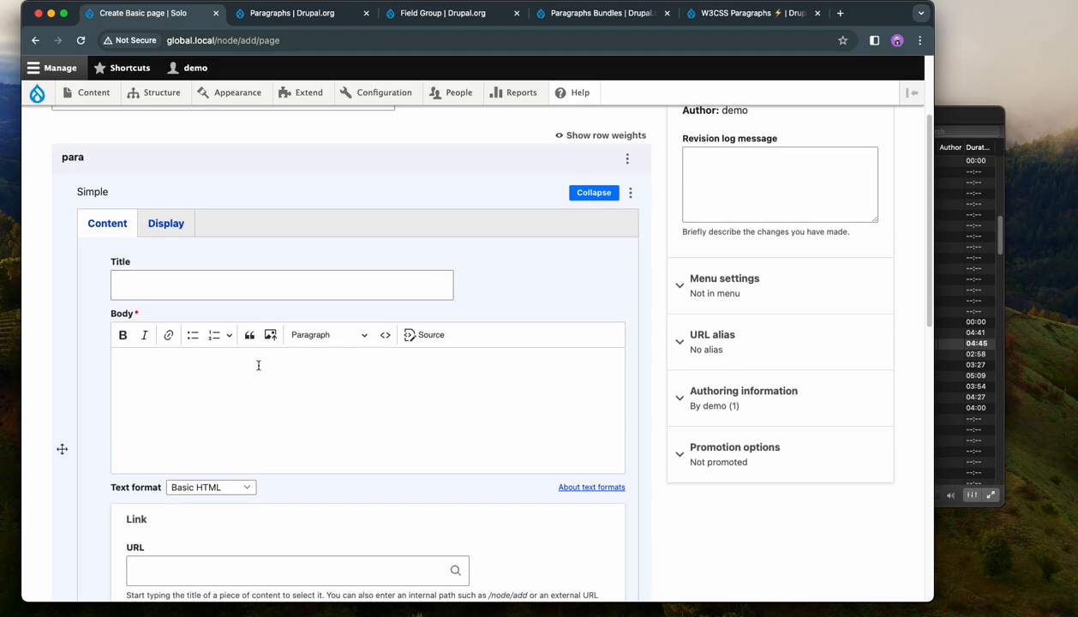
{"action": "scroll", "coordinate": [258, 363], "scroll_direction": "down", "scroll_amount": 2}
{"action": "scroll", "coordinate": [196, 470], "scroll_direction": "down", "scroll_amount": 2}
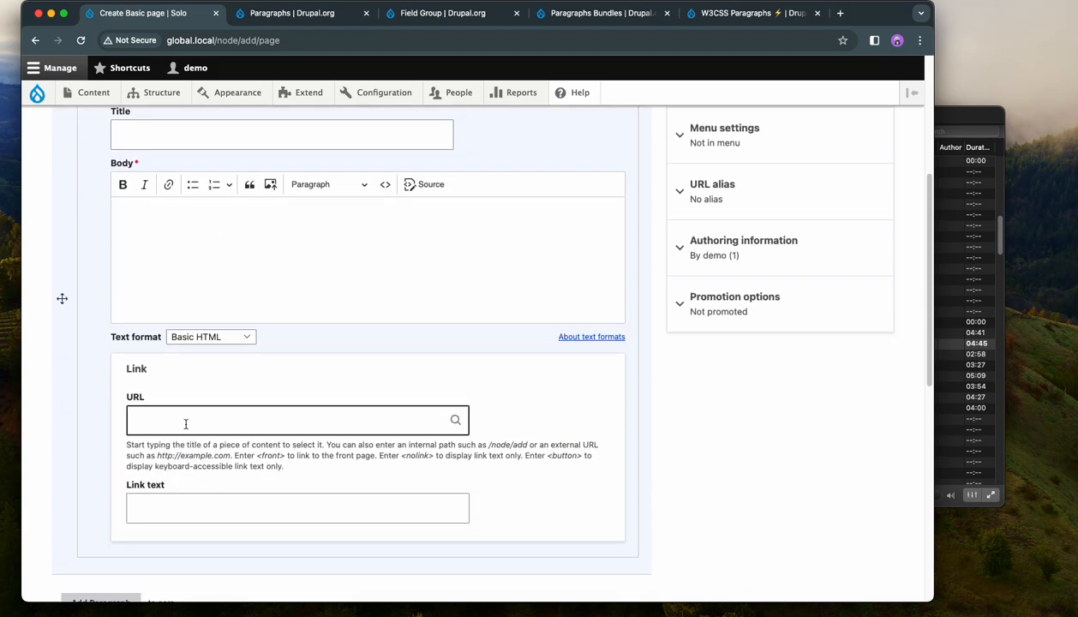
{"action": "left_click", "coordinate": [179, 512]}
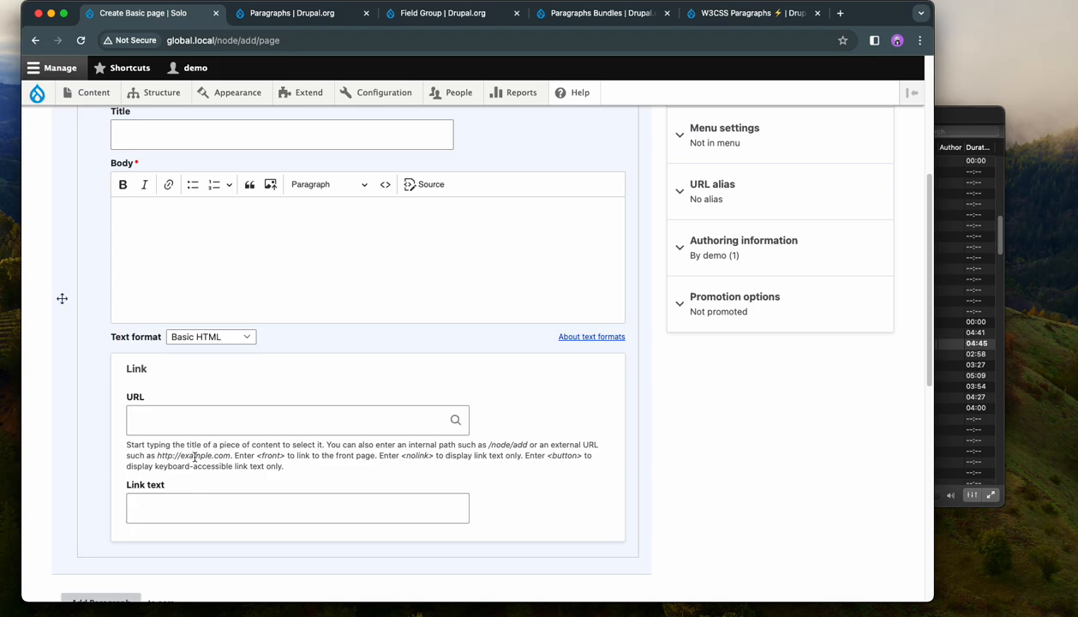
Paste the copied features list into the Simple paragraph's body
{"action": "scroll", "coordinate": [193, 369], "scroll_direction": "up", "scroll_amount": 2}
{"action": "left_click", "coordinate": [181, 325]}
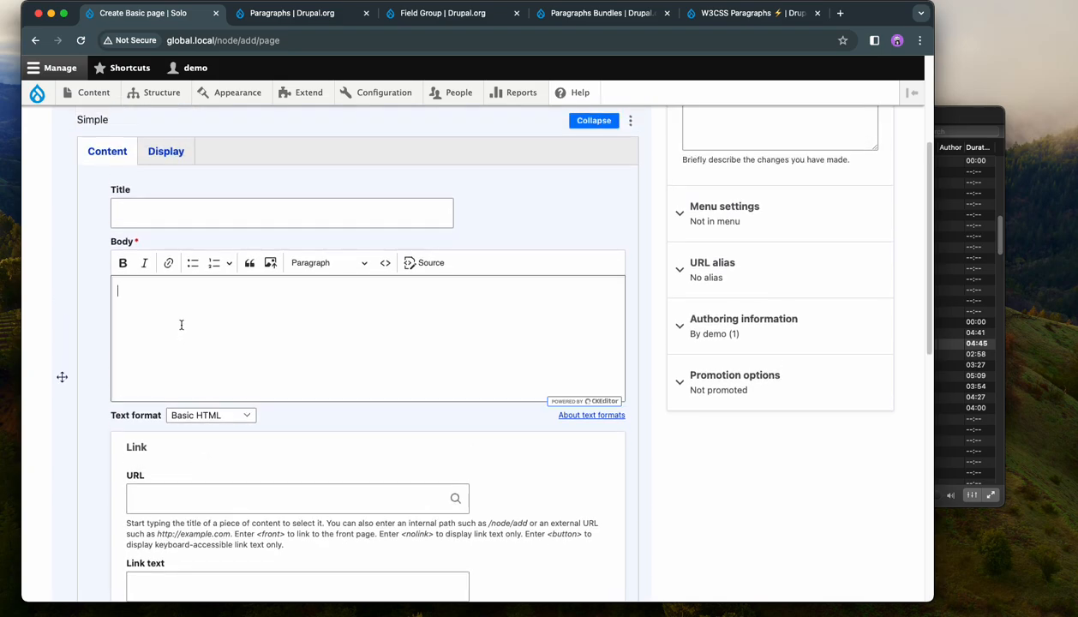
{"action": "key", "text": "super+v"}
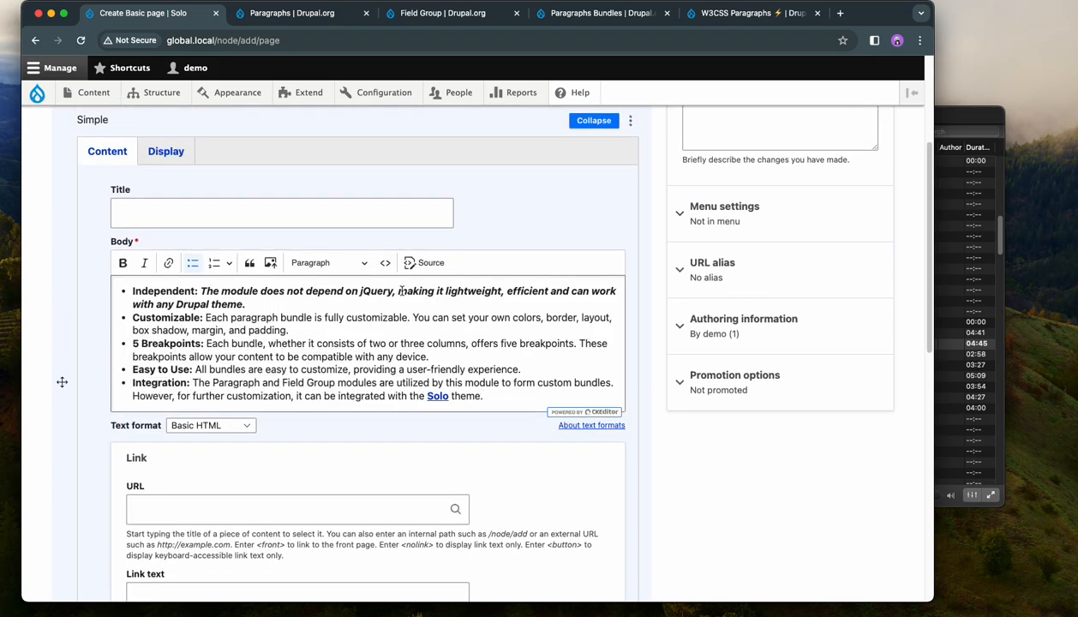
Copy "Independent: The module does not depend on jQue" from the first bullet into the Simple paragraph's title
{"action": "left_click_drag", "start_coordinate": [380, 292], "coordinate": [132, 293]}
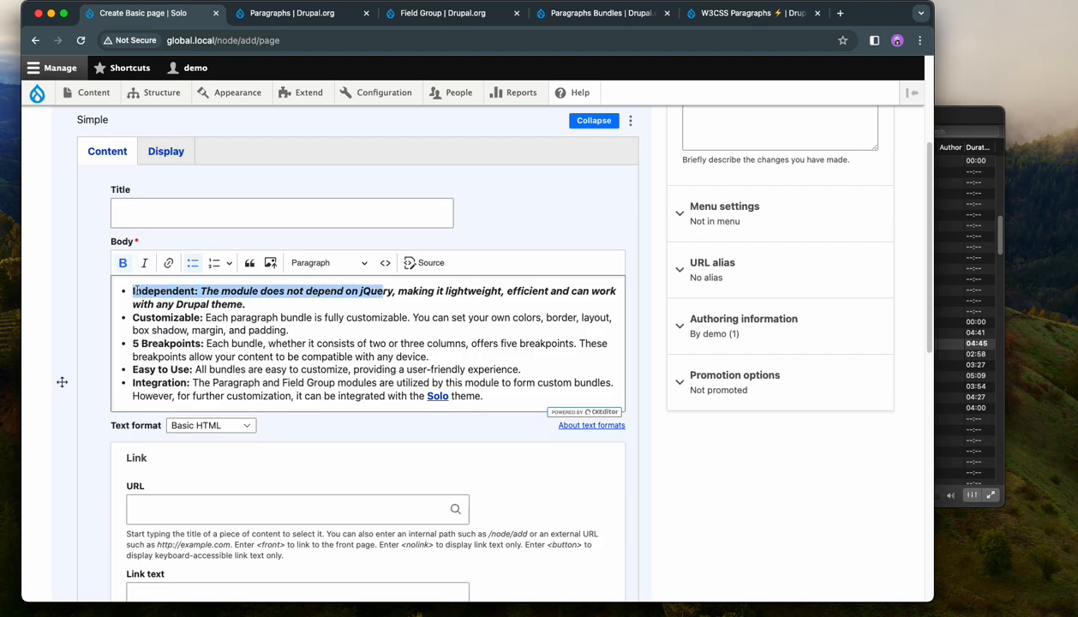
{"action": "right_click", "coordinate": [151, 285]}
{"action": "left_click", "coordinate": [186, 385]}
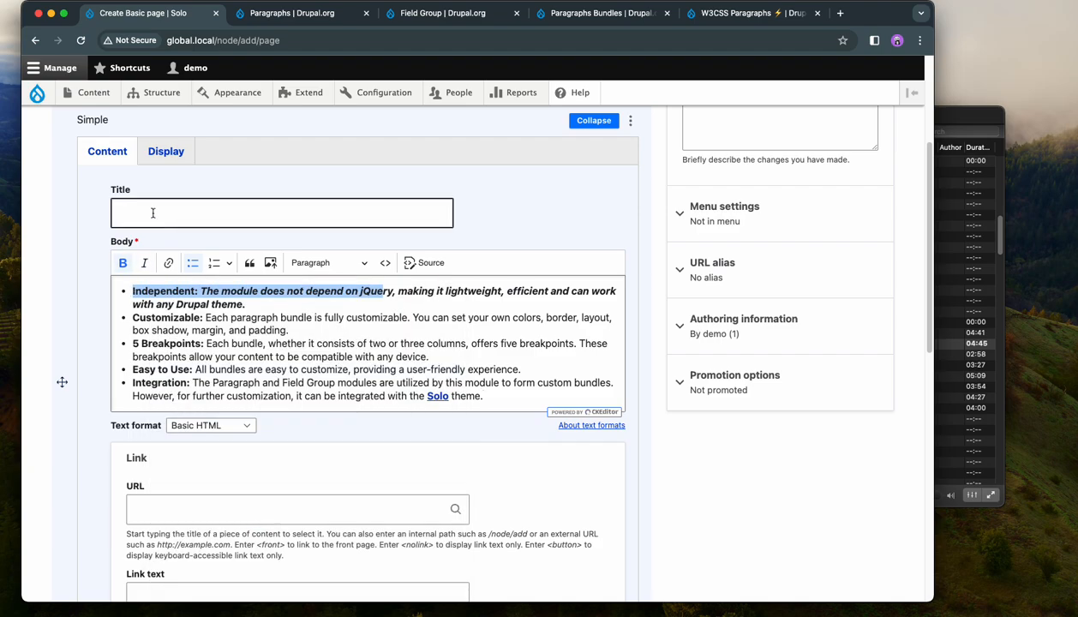
{"action": "left_click", "coordinate": [154, 212]}
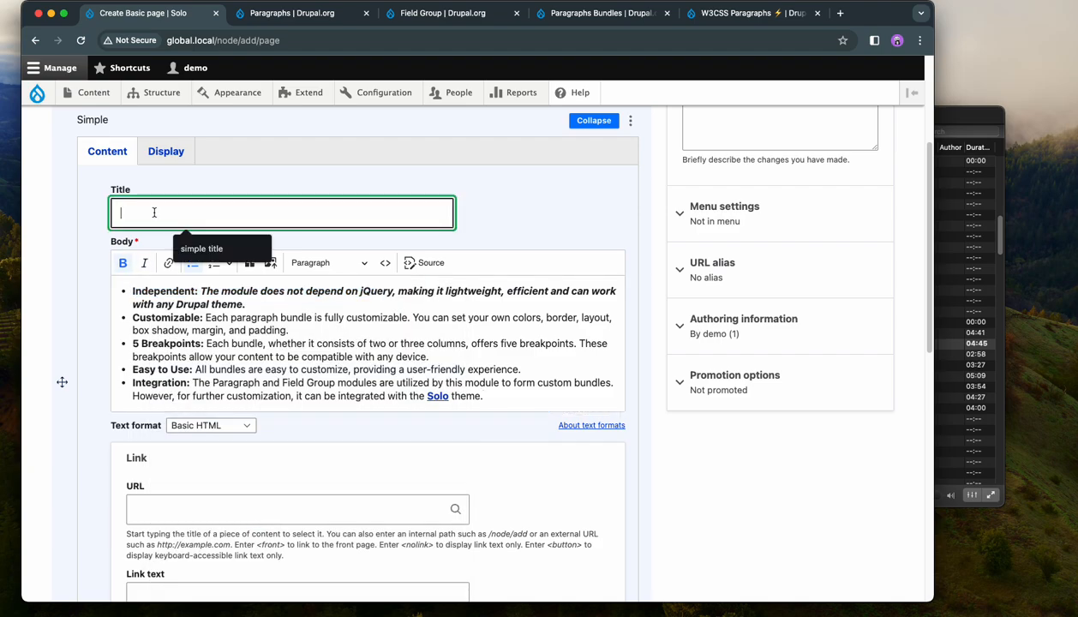
Give the paragraph's link the text "Independent: The module does not depend on jQue" and the URL "/"
{"action": "left_click", "coordinate": [145, 516]}
{"action": "scroll", "coordinate": [153, 512], "scroll_direction": "down", "scroll_amount": 4}
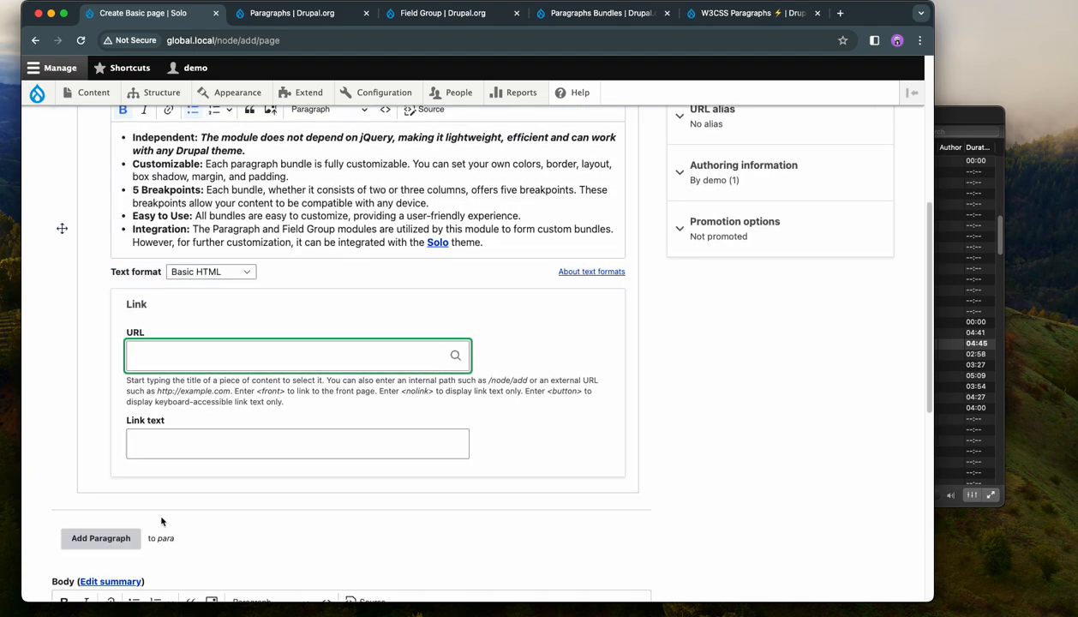
{"action": "left_click", "coordinate": [156, 396]}
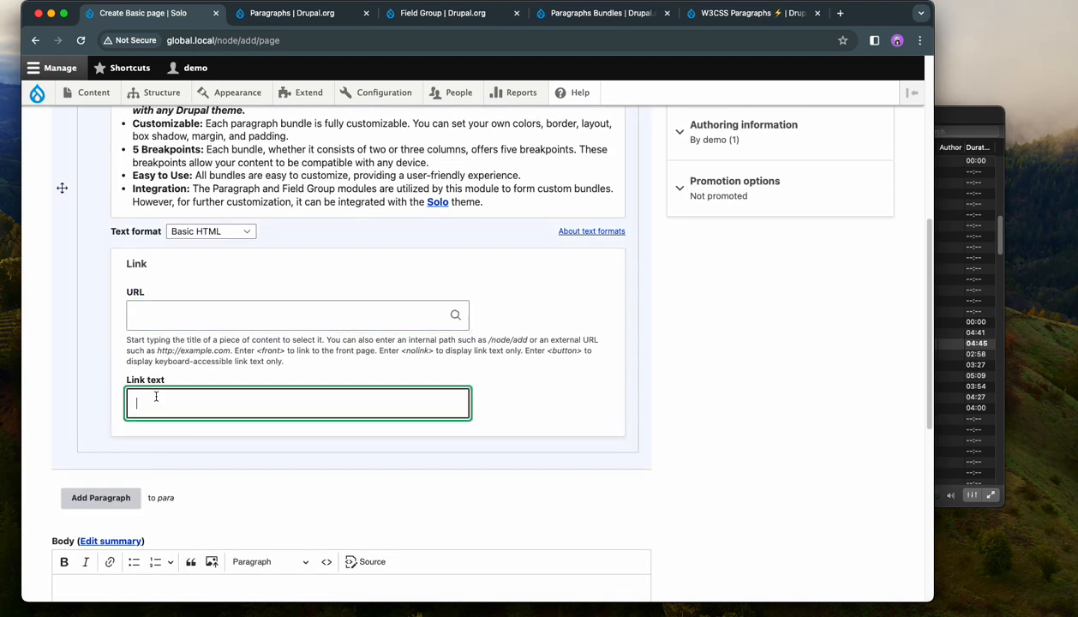
{"action": "key", "text": "super+v"}
{"action": "left_click", "coordinate": [137, 313]}
{"action": "type", "text": "/"}
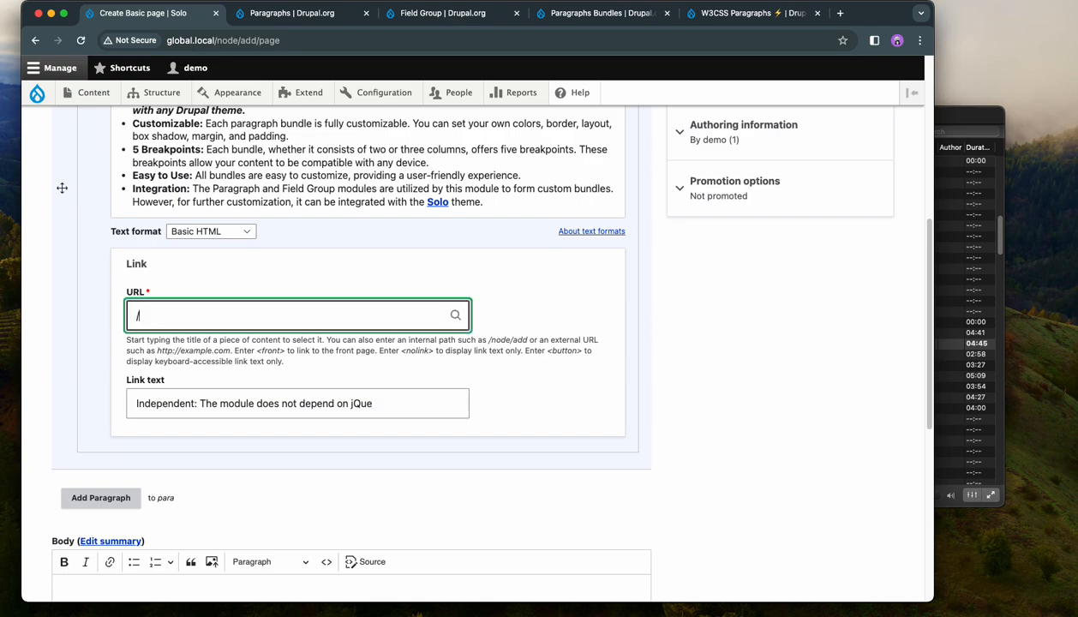
Save the new Basic page and review its published title, features list and link text
{"action": "scroll", "coordinate": [524, 331], "scroll_direction": "up", "scroll_amount": 8}
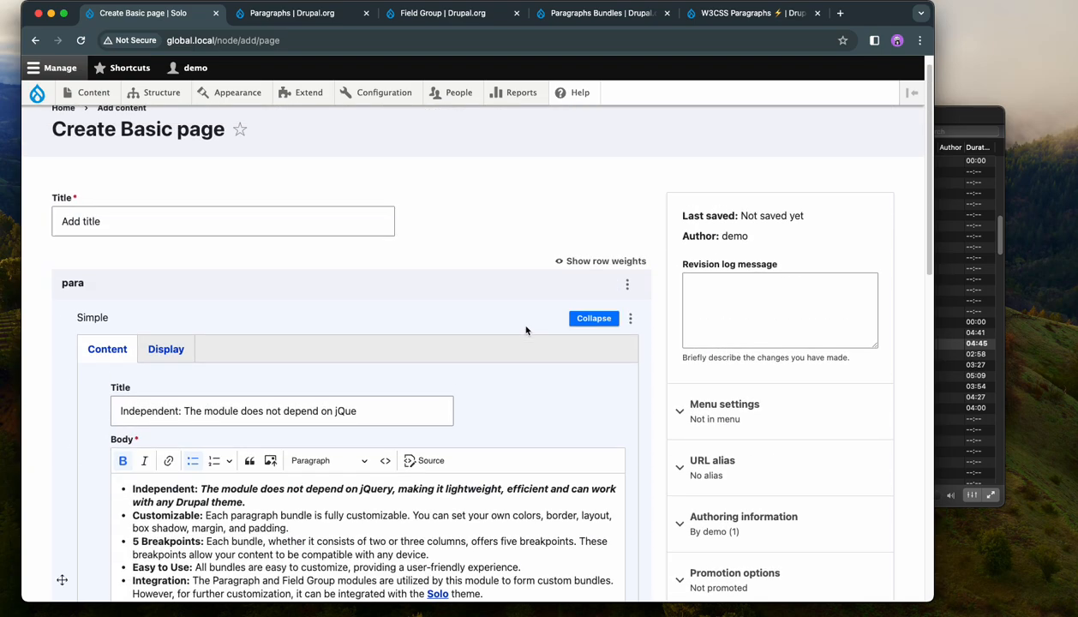
{"action": "scroll", "coordinate": [397, 327], "scroll_direction": "down", "scroll_amount": 14}
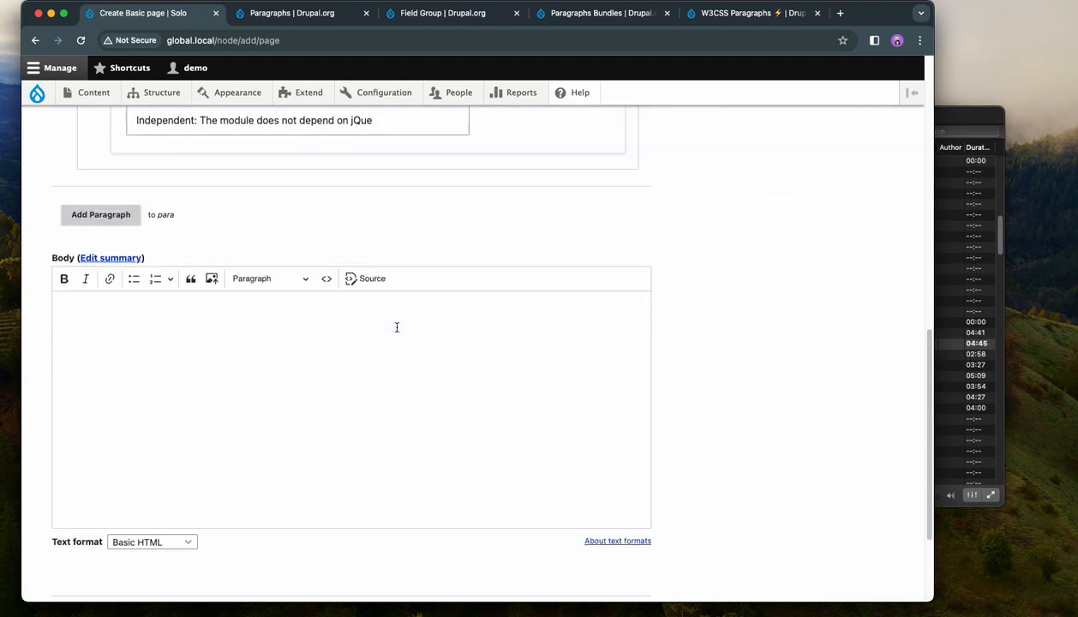
{"action": "scroll", "coordinate": [397, 327], "scroll_direction": "down", "scroll_amount": 4}
{"action": "left_click", "coordinate": [72, 508]}
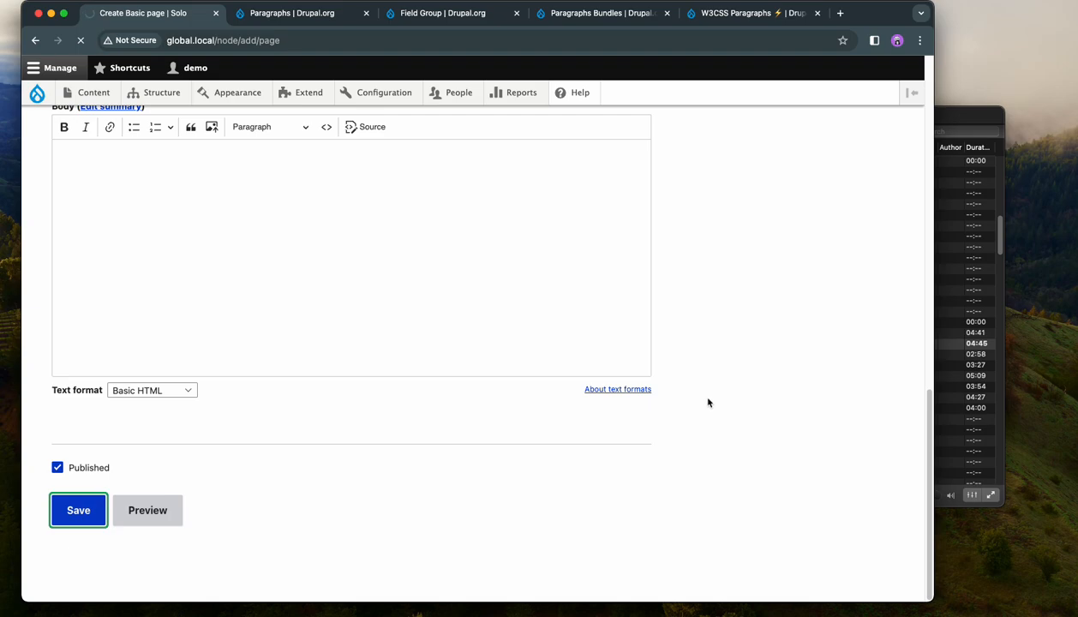
{"action": "scroll", "coordinate": [600, 410], "scroll_direction": "down", "scroll_amount": 3}
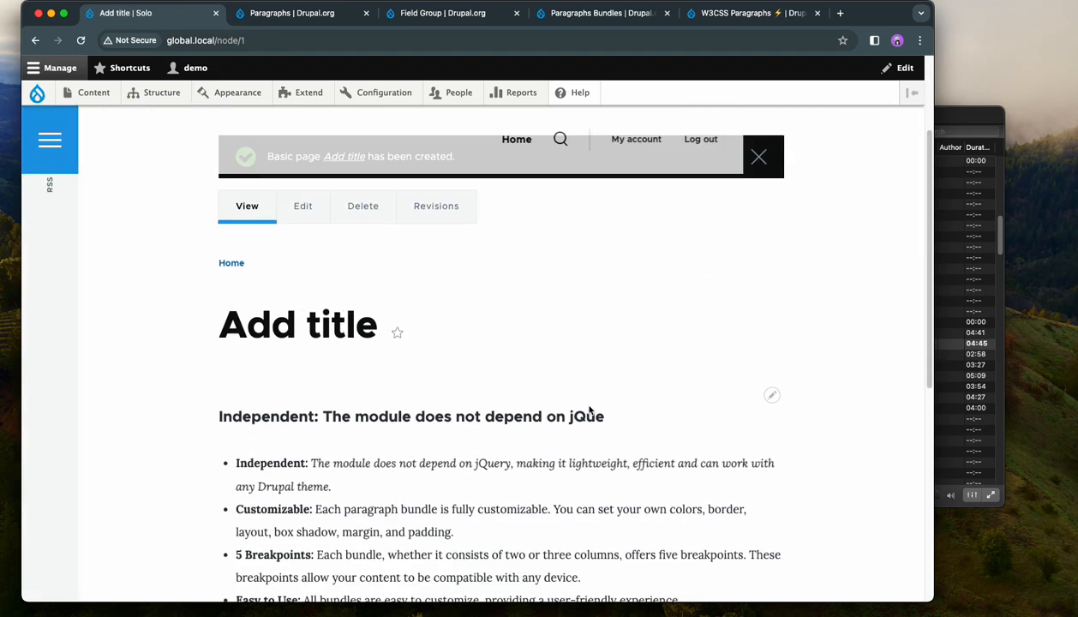
{"action": "scroll", "coordinate": [590, 410], "scroll_direction": "down", "scroll_amount": 5}
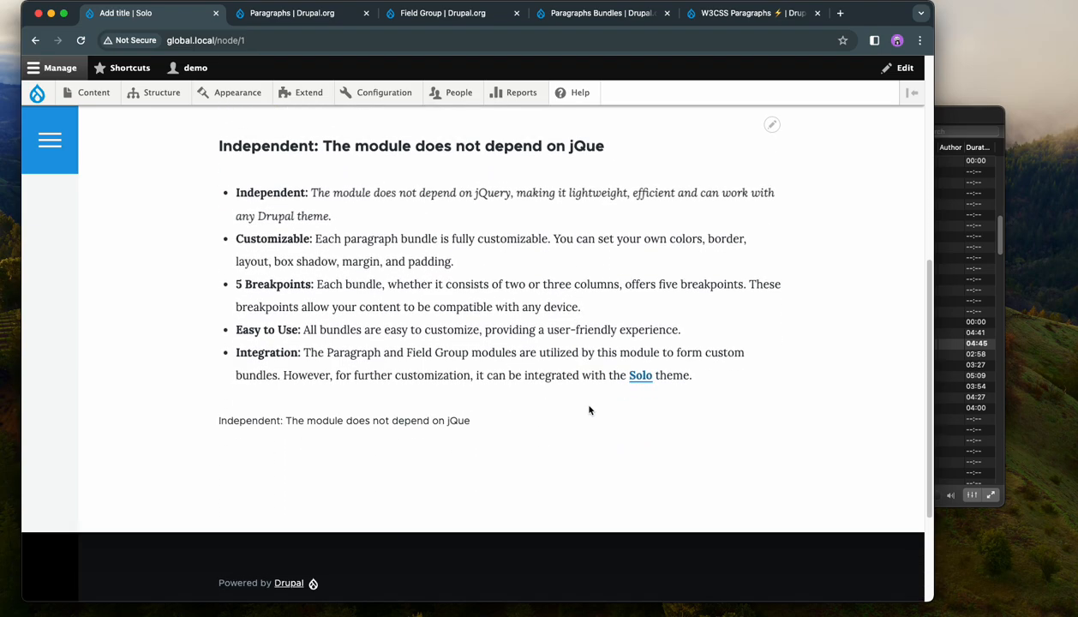
{"action": "scroll", "coordinate": [589, 409], "scroll_direction": "up", "scroll_amount": 1}
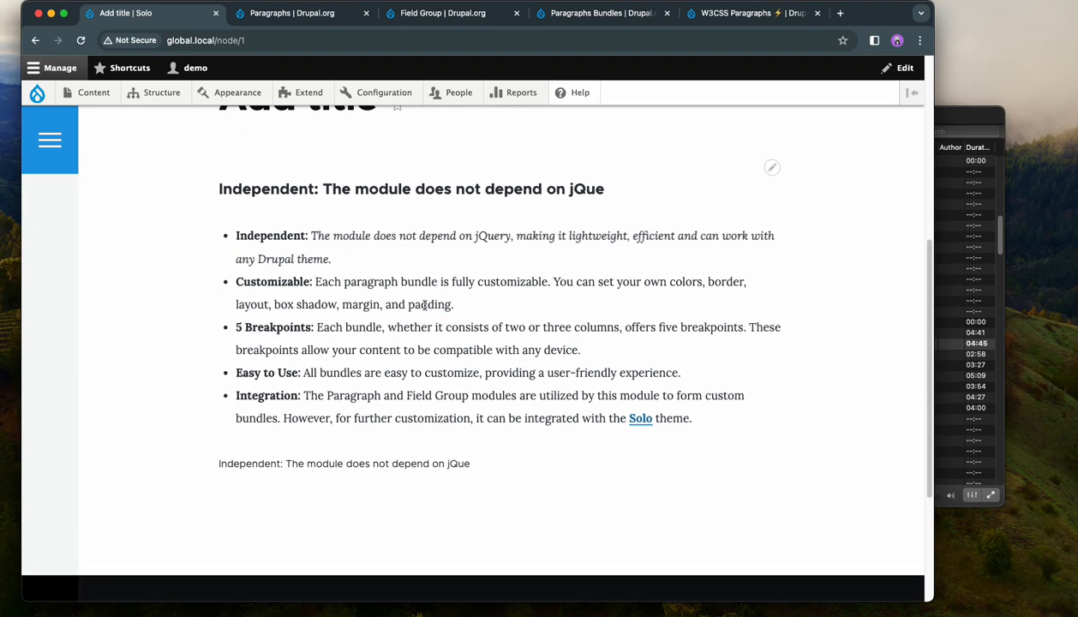
{"action": "scroll", "coordinate": [425, 305], "scroll_direction": "up", "scroll_amount": 2}
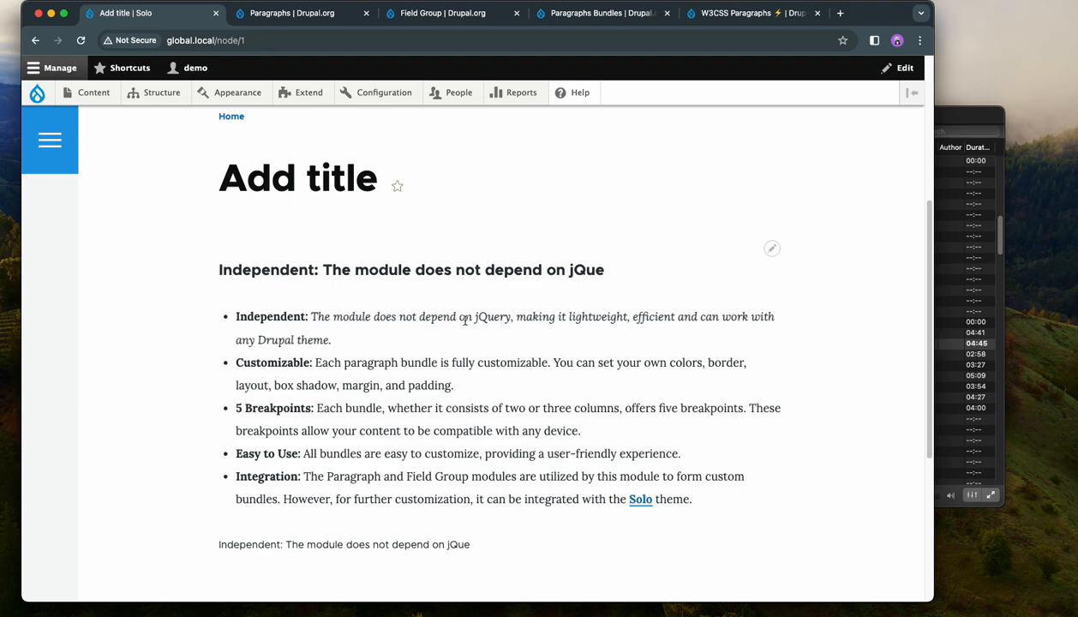
{"action": "scroll", "coordinate": [465, 319], "scroll_direction": "up", "scroll_amount": 4}
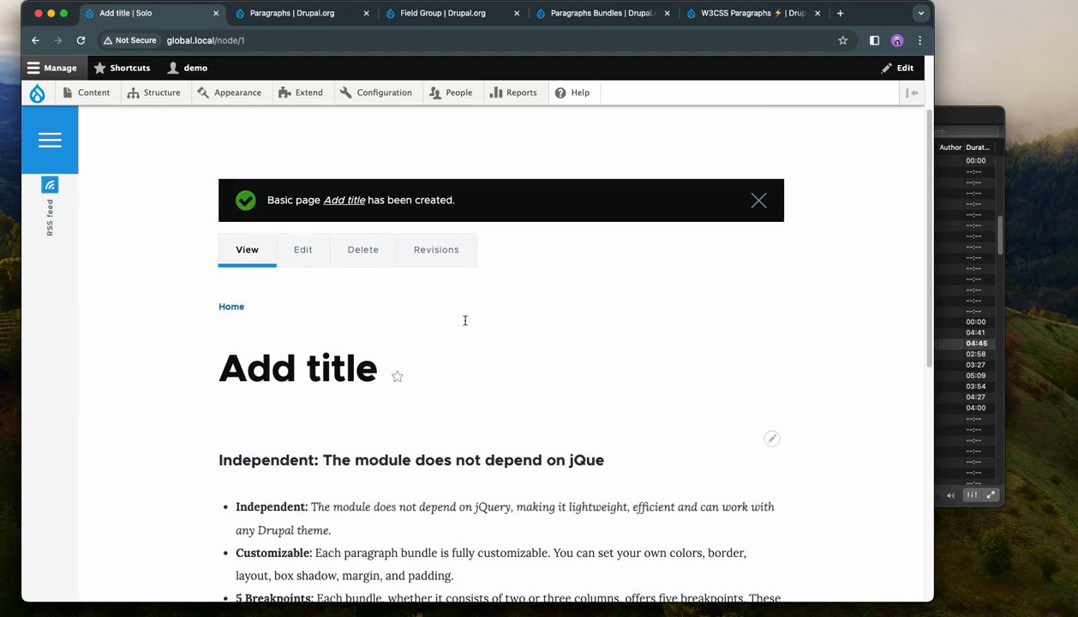
Reopen the saved page for editing and bring up the display settings of its Simple paragraph
{"action": "left_click", "coordinate": [305, 254]}
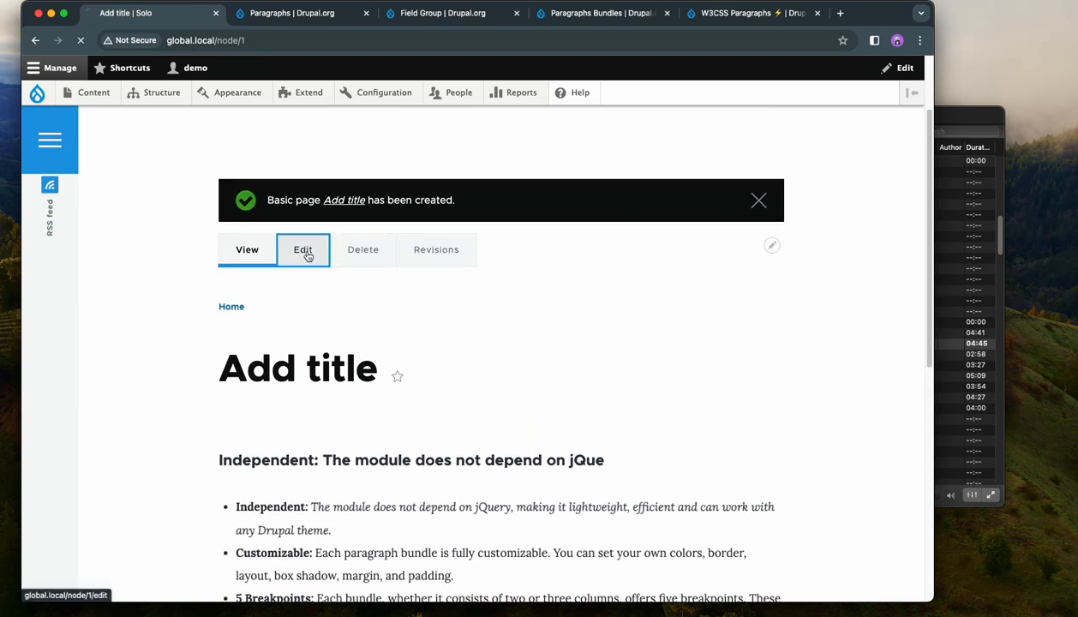
{"action": "scroll", "coordinate": [386, 326], "scroll_direction": "down", "scroll_amount": 3}
{"action": "scroll", "coordinate": [390, 328], "scroll_direction": "up", "scroll_amount": 3}
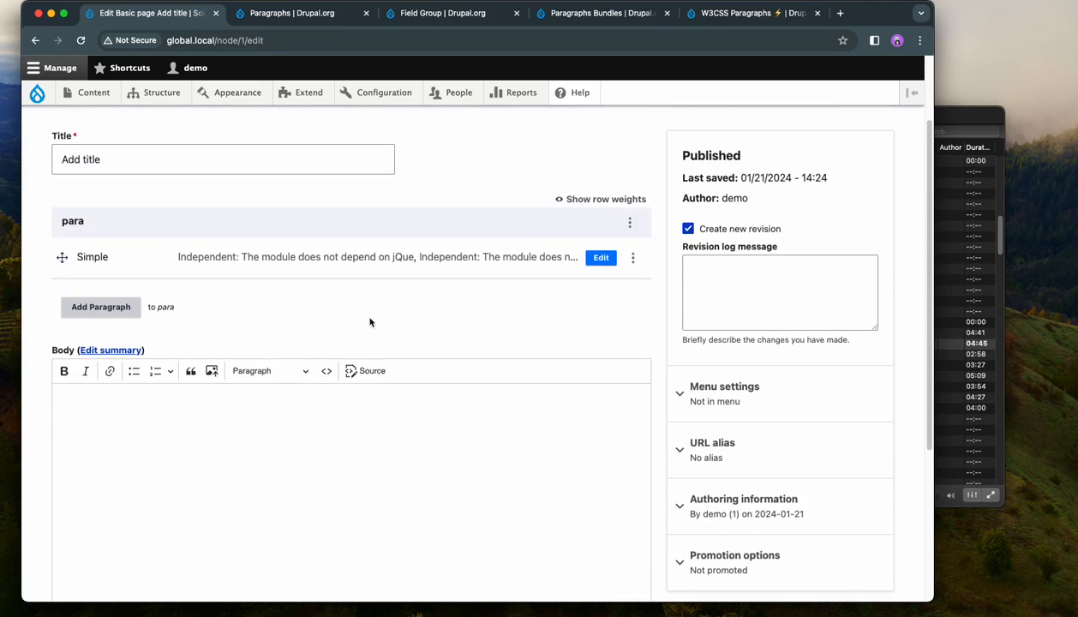
{"action": "left_click", "coordinate": [593, 261]}
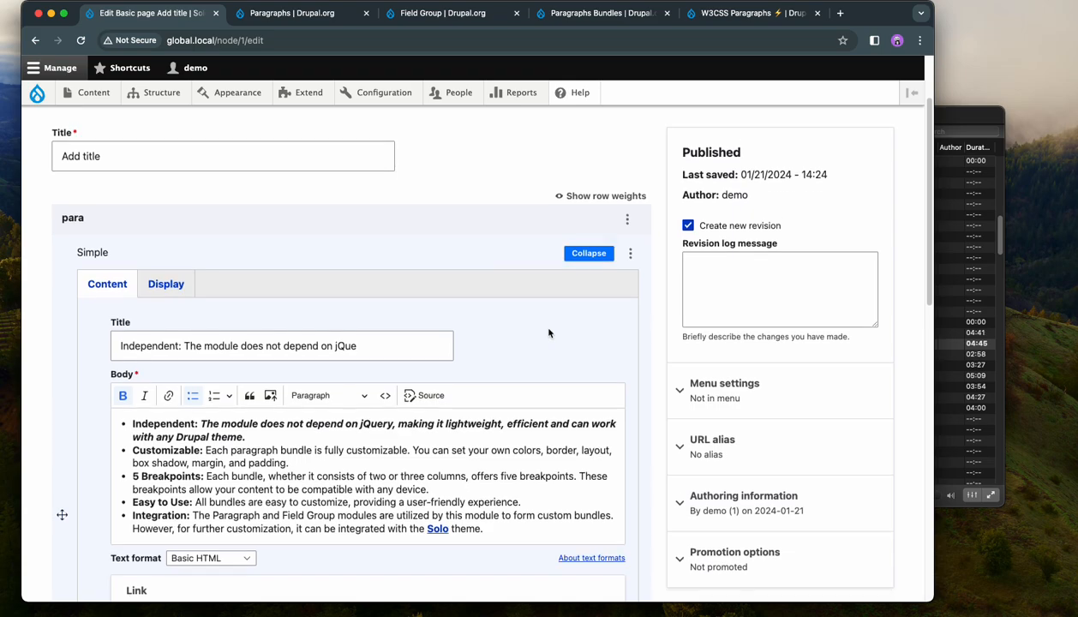
{"action": "scroll", "coordinate": [540, 321], "scroll_direction": "down", "scroll_amount": 1}
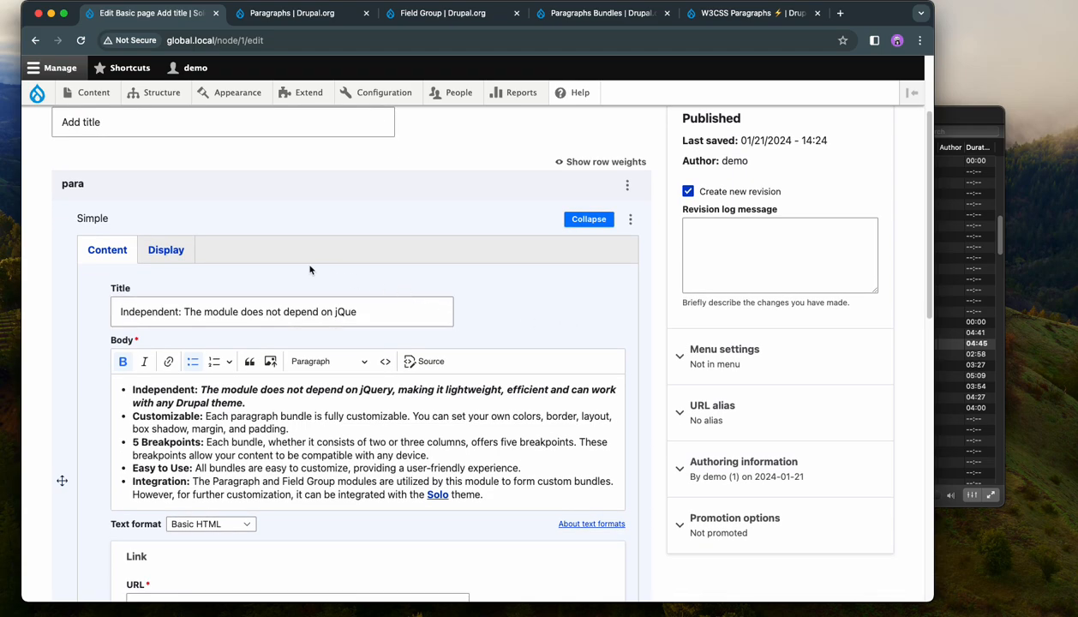
{"action": "left_click", "coordinate": [159, 248]}
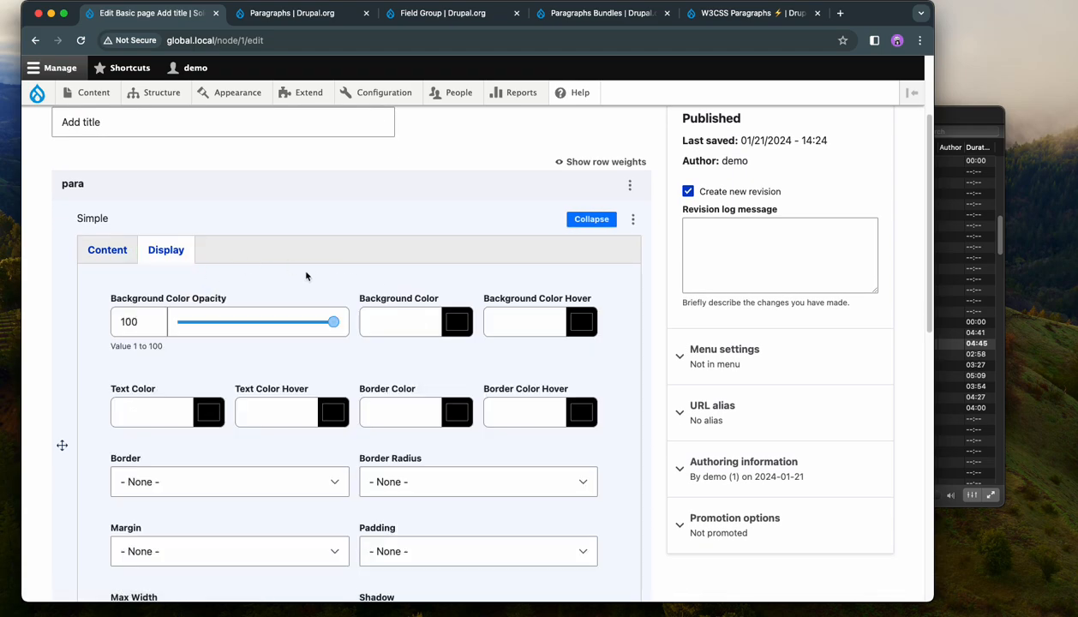
{"action": "scroll", "coordinate": [308, 283], "scroll_direction": "down", "scroll_amount": 1}
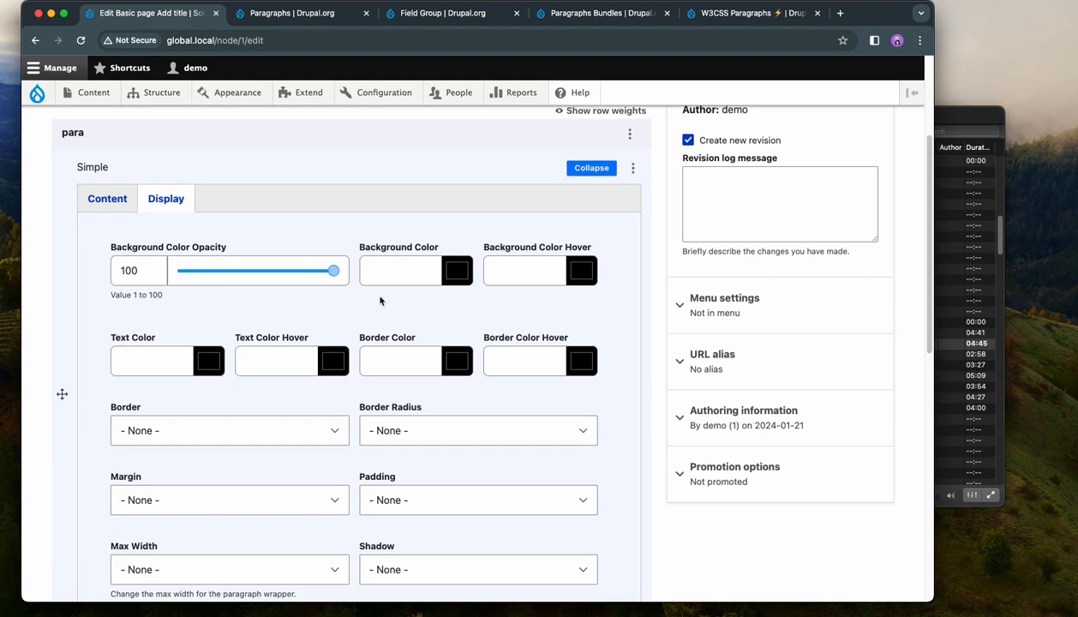
{"action": "scroll", "coordinate": [379, 300], "scroll_direction": "down", "scroll_amount": 1}
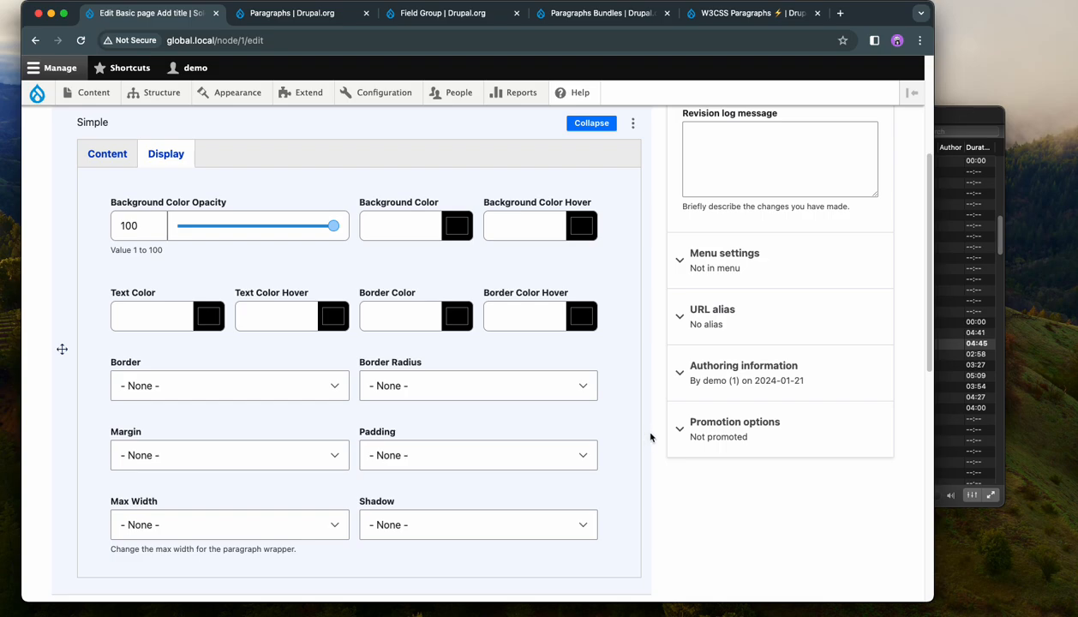
{"action": "scroll", "coordinate": [644, 437], "scroll_direction": "down", "scroll_amount": 1}
{"action": "scroll", "coordinate": [644, 433], "scroll_direction": "down", "scroll_amount": 2}
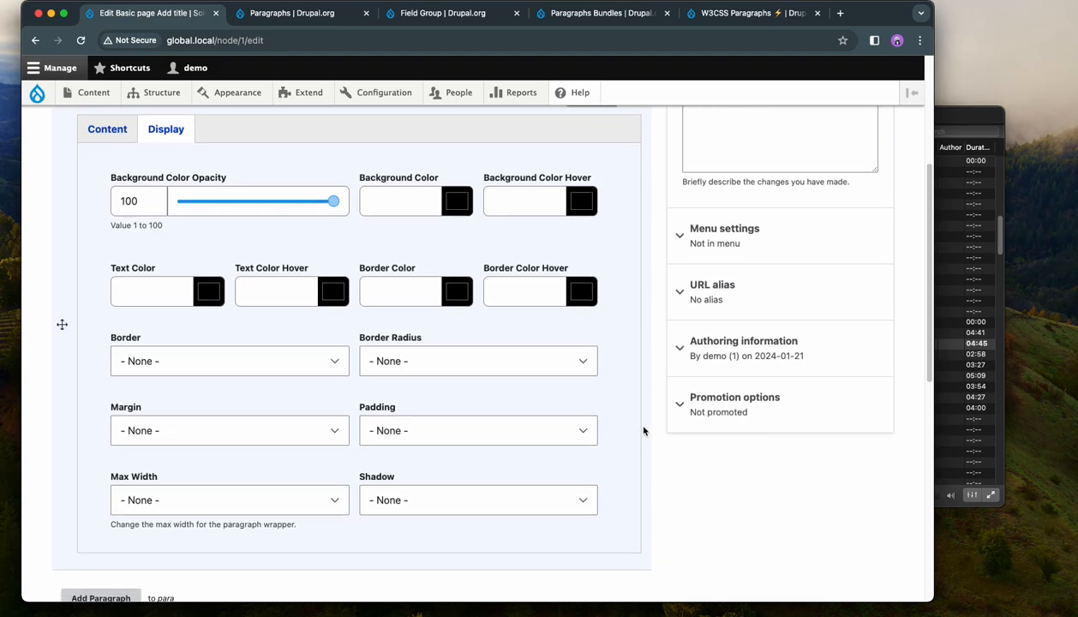
Set the Simple paragraph's background color to #f5f8ff by sampling the light blue form background with the eyedropper
{"action": "scroll", "coordinate": [645, 432], "scroll_direction": "up", "scroll_amount": 1}
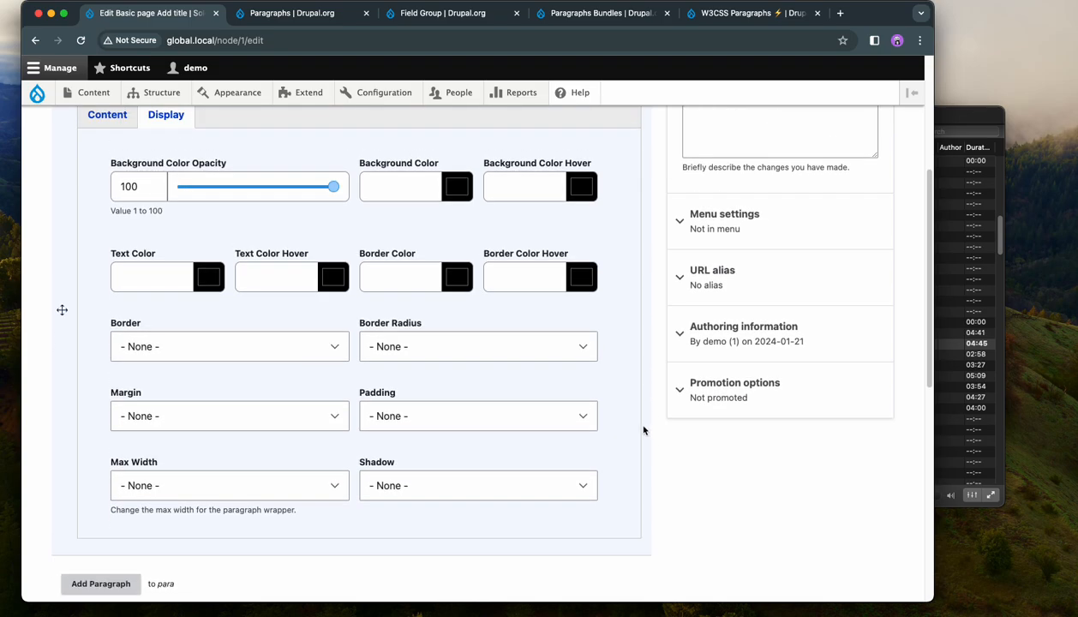
{"action": "scroll", "coordinate": [642, 425], "scroll_direction": "down", "scroll_amount": 1}
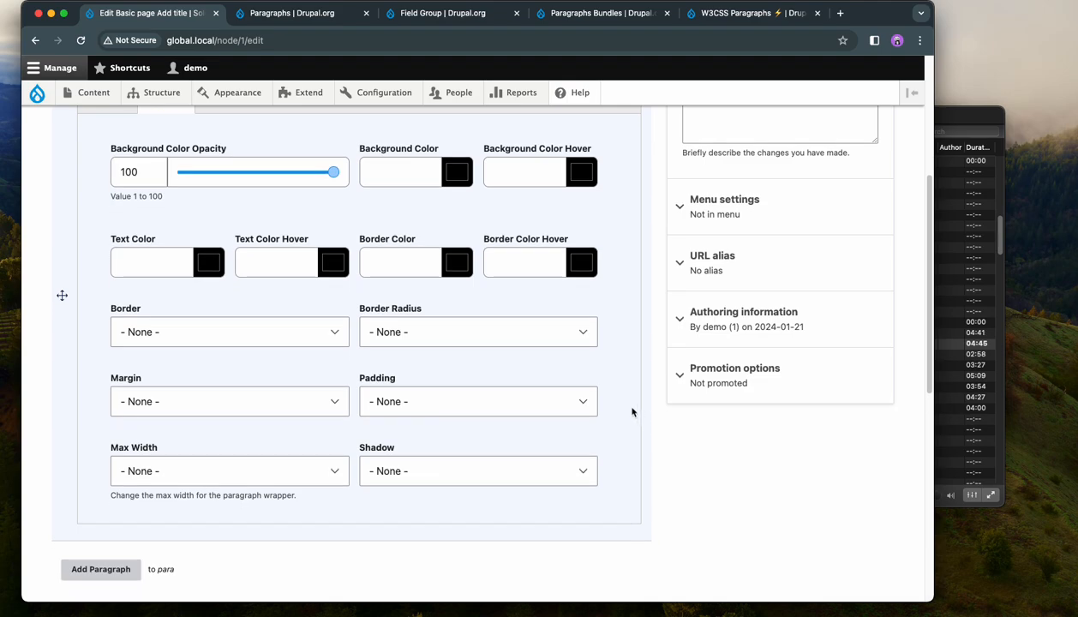
{"action": "scroll", "coordinate": [597, 405], "scroll_direction": "up", "scroll_amount": 4}
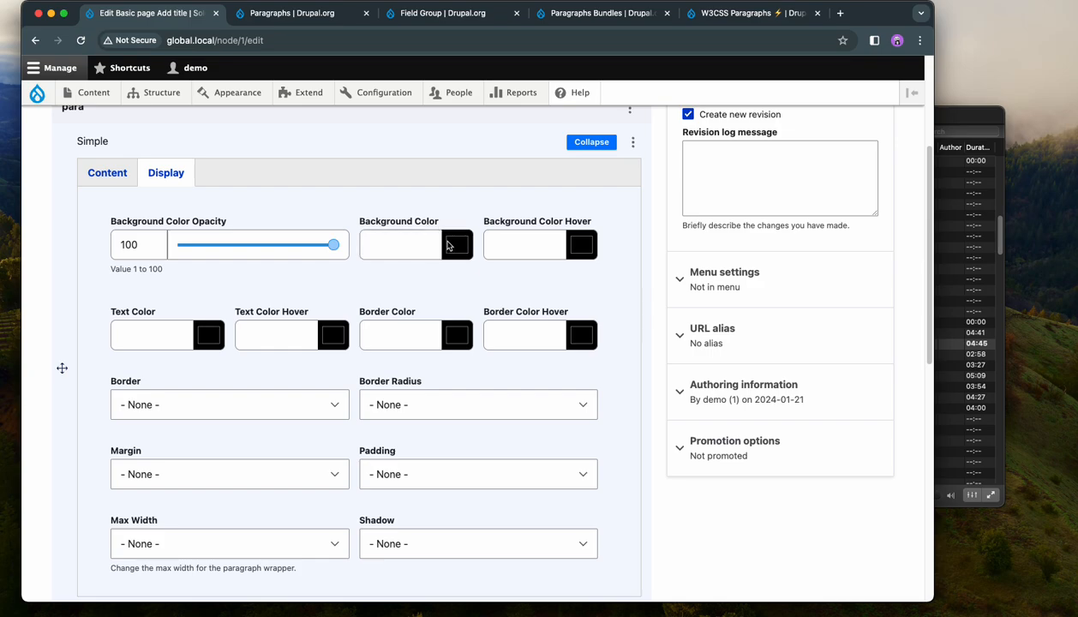
{"action": "left_click", "coordinate": [448, 244]}
{"action": "left_click", "coordinate": [456, 362]}
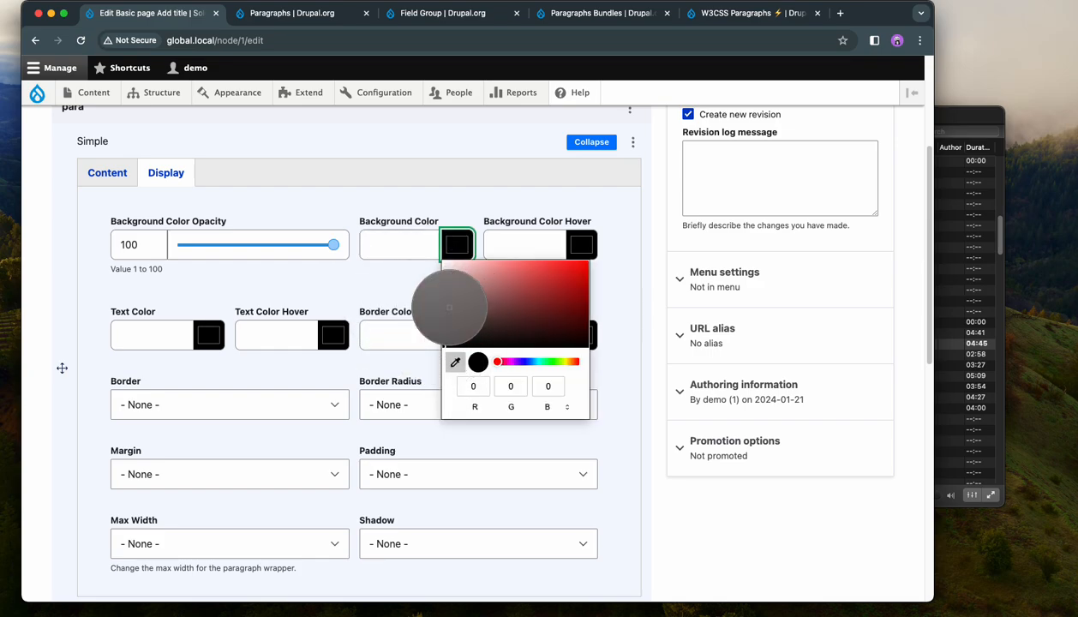
{"action": "left_click", "coordinate": [377, 292]}
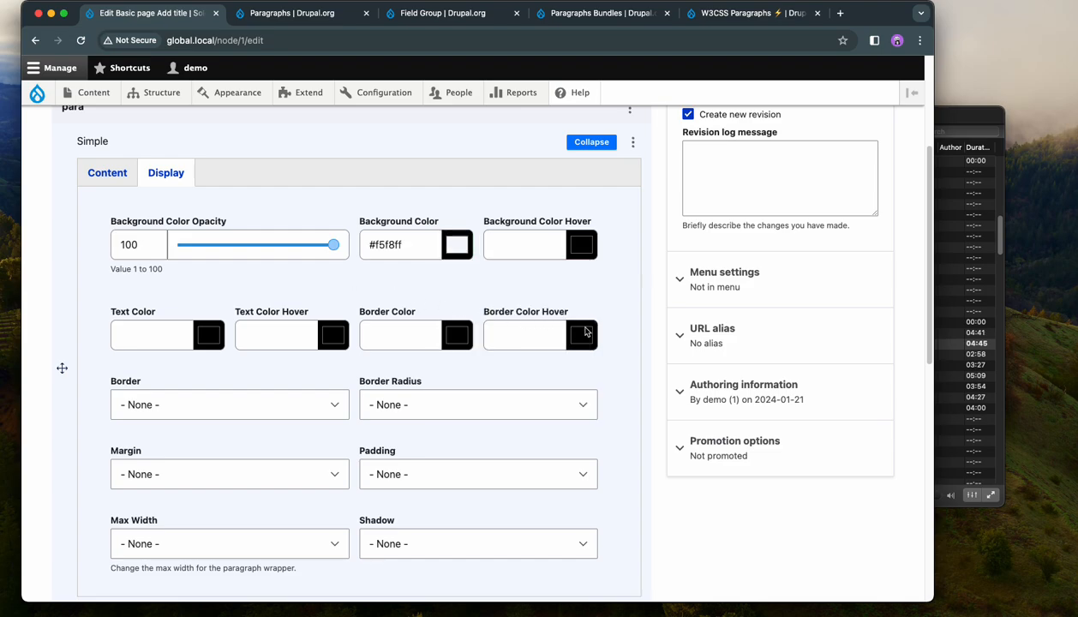
Set the paragraph's background hover color to the dark red #a61717
{"action": "left_click", "coordinate": [581, 247]}
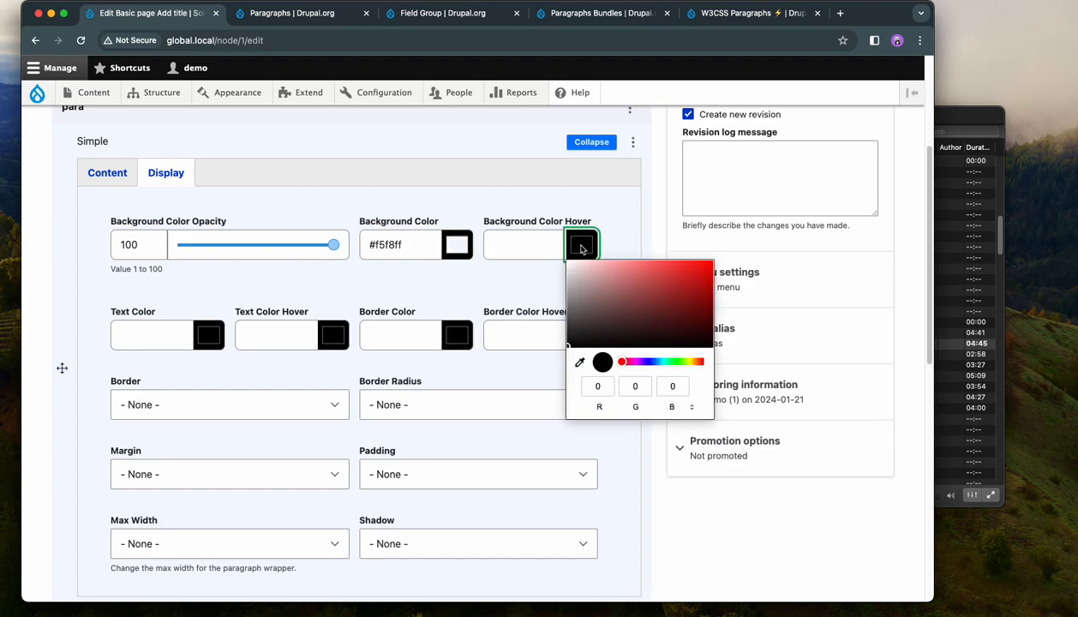
{"action": "left_click", "coordinate": [691, 294]}
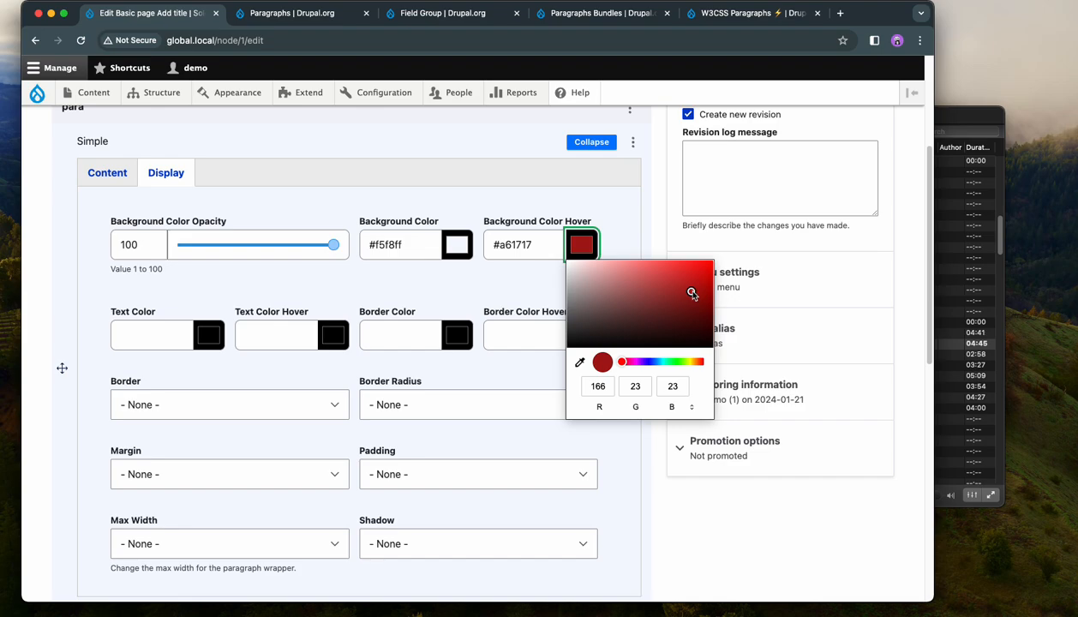
{"action": "left_click", "coordinate": [550, 297]}
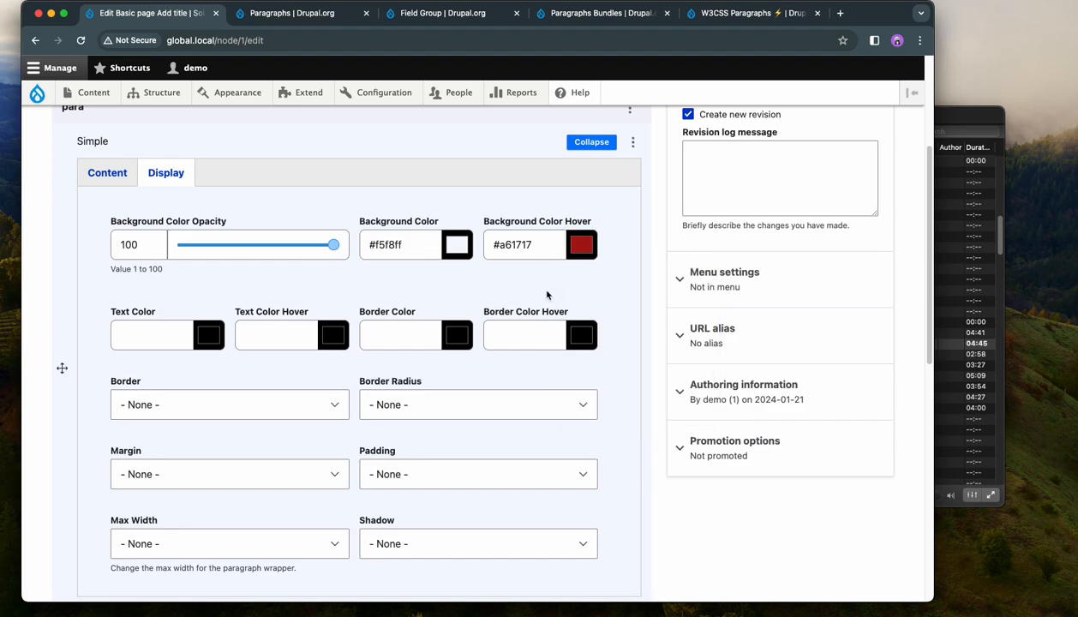
Save the page and check the paragraph's background in its normal and hover states
{"action": "scroll", "coordinate": [546, 294], "scroll_direction": "down", "scroll_amount": 15}
{"action": "left_click", "coordinate": [75, 510]}
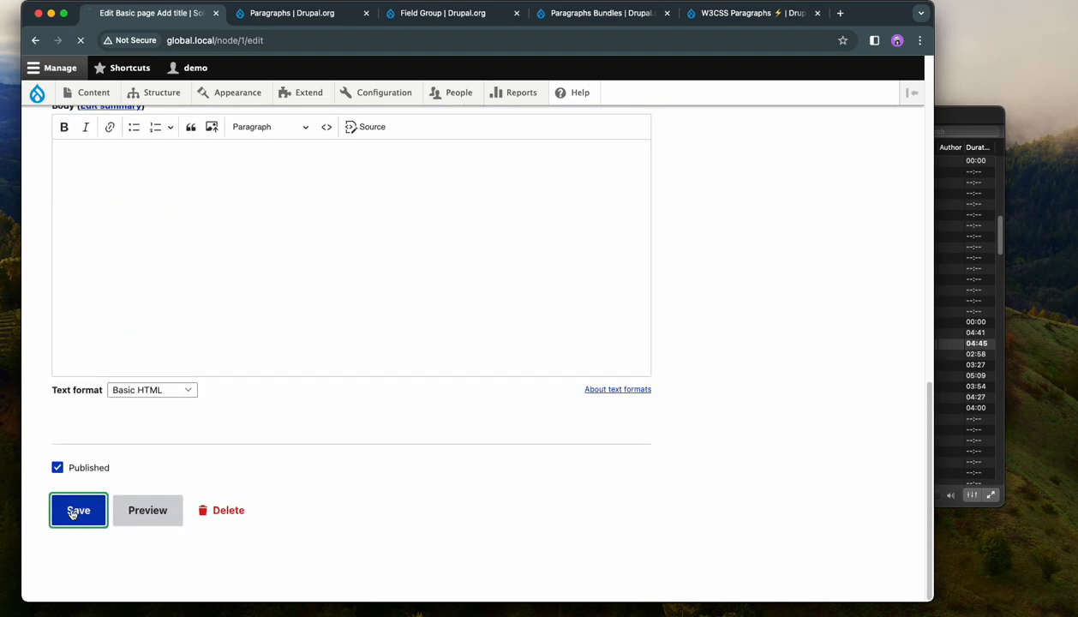
{"action": "scroll", "coordinate": [85, 489], "scroll_direction": "down", "scroll_amount": 3}
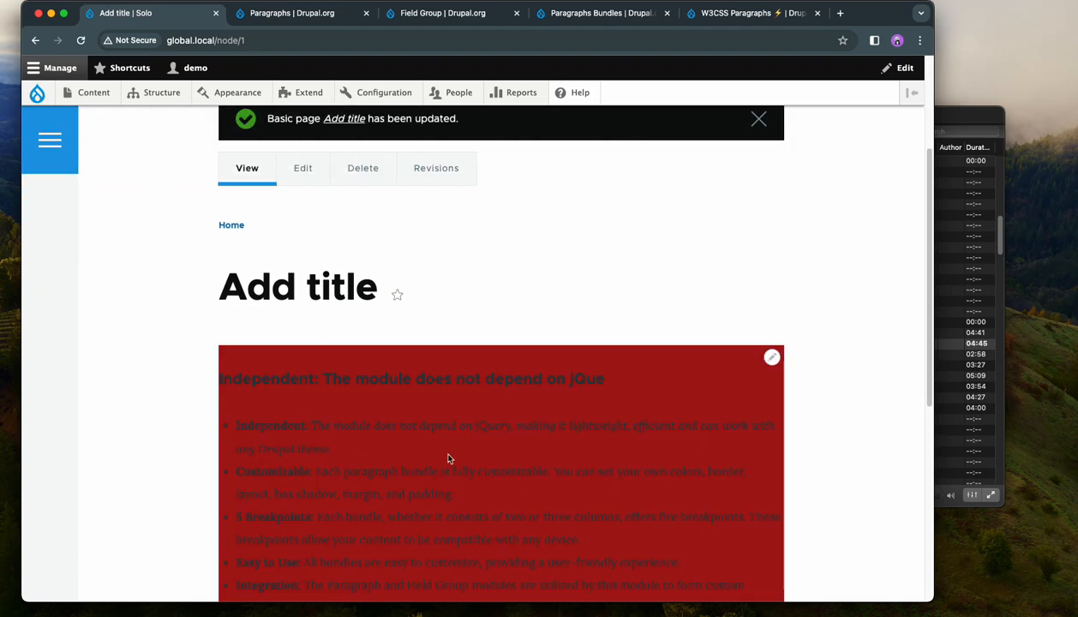
{"action": "scroll", "coordinate": [861, 455], "scroll_direction": "down", "scroll_amount": 3}
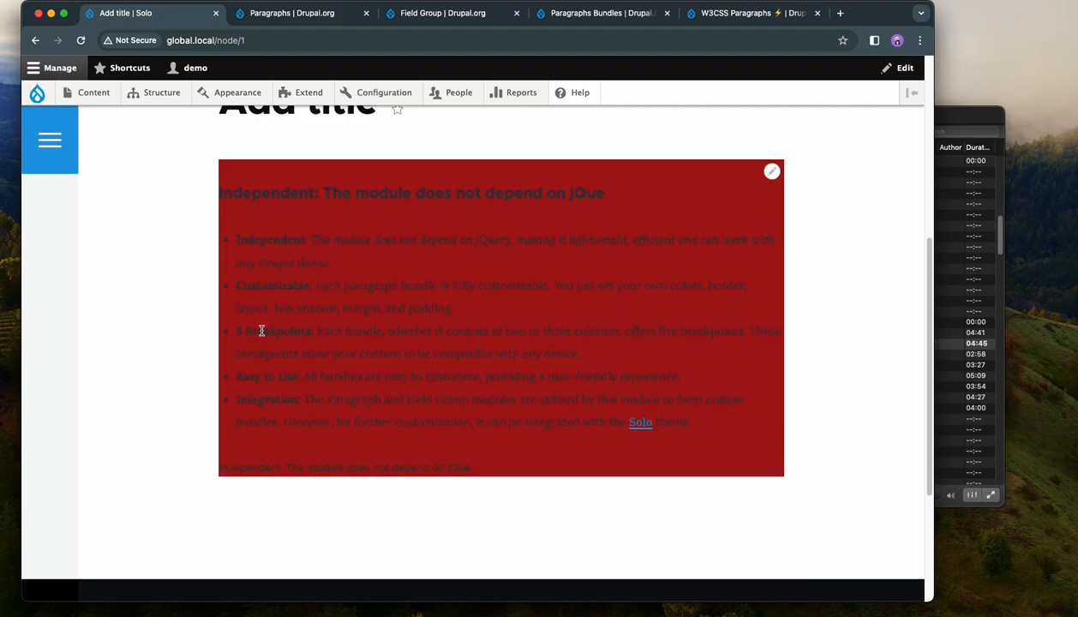
{"action": "scroll", "coordinate": [357, 335], "scroll_direction": "up", "scroll_amount": 1}
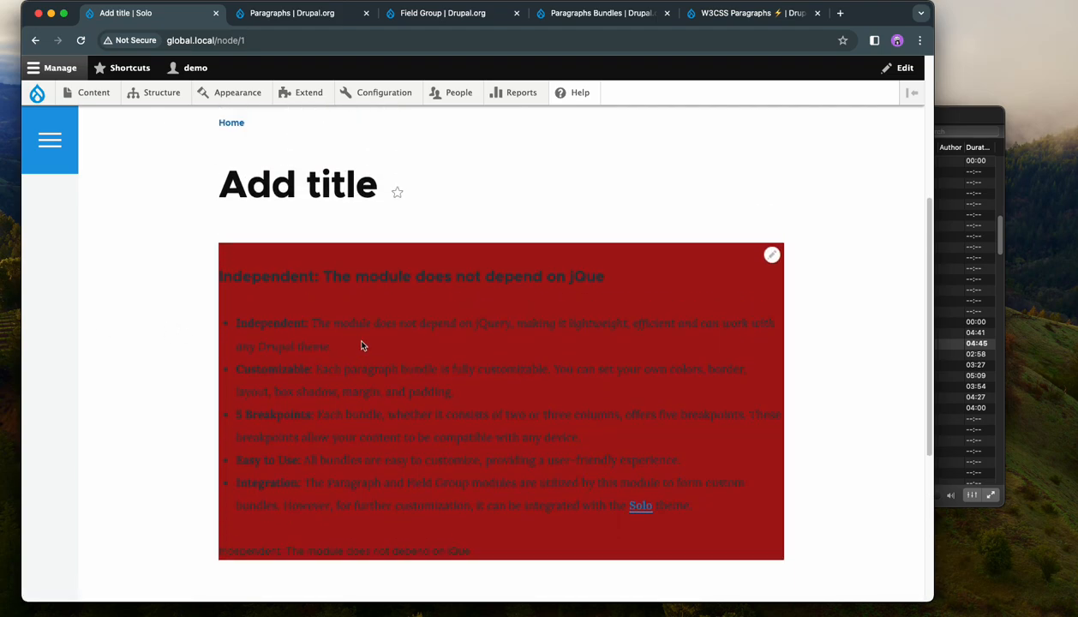
{"action": "scroll", "coordinate": [362, 344], "scroll_direction": "up", "scroll_amount": 1}
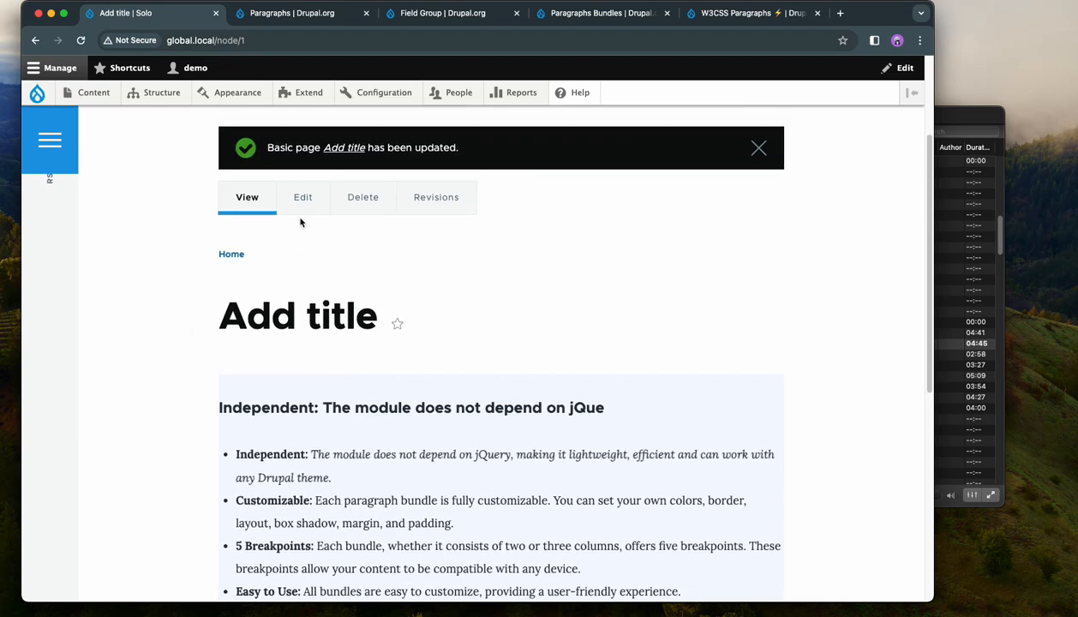
Reopen the page for editing and bring up the Simple paragraph's display settings
{"action": "left_click", "coordinate": [300, 206]}
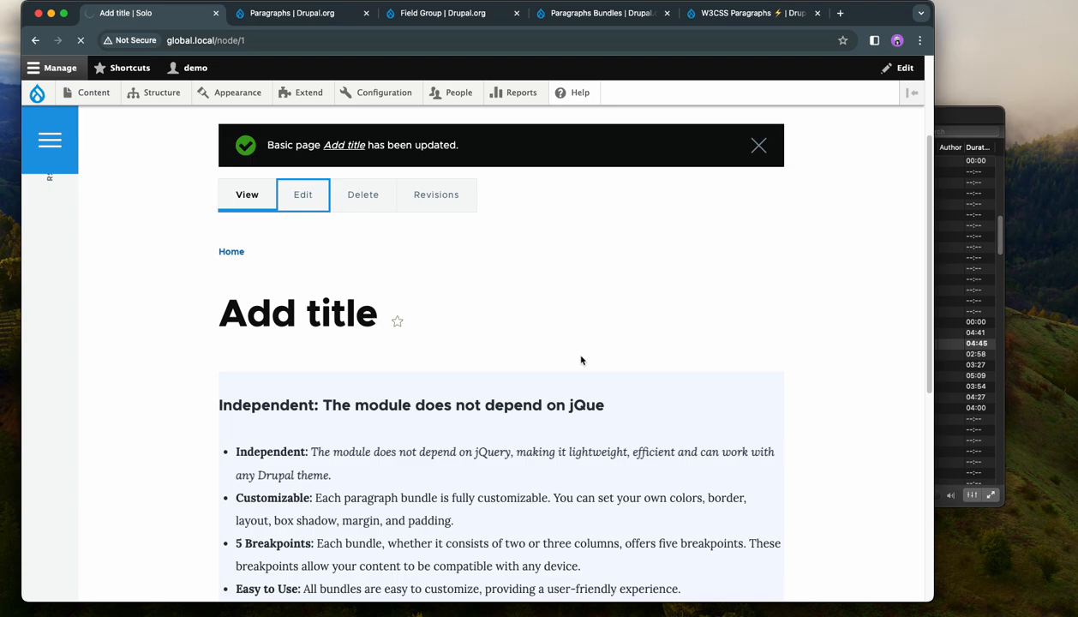
{"action": "scroll", "coordinate": [580, 358], "scroll_direction": "down", "scroll_amount": 2}
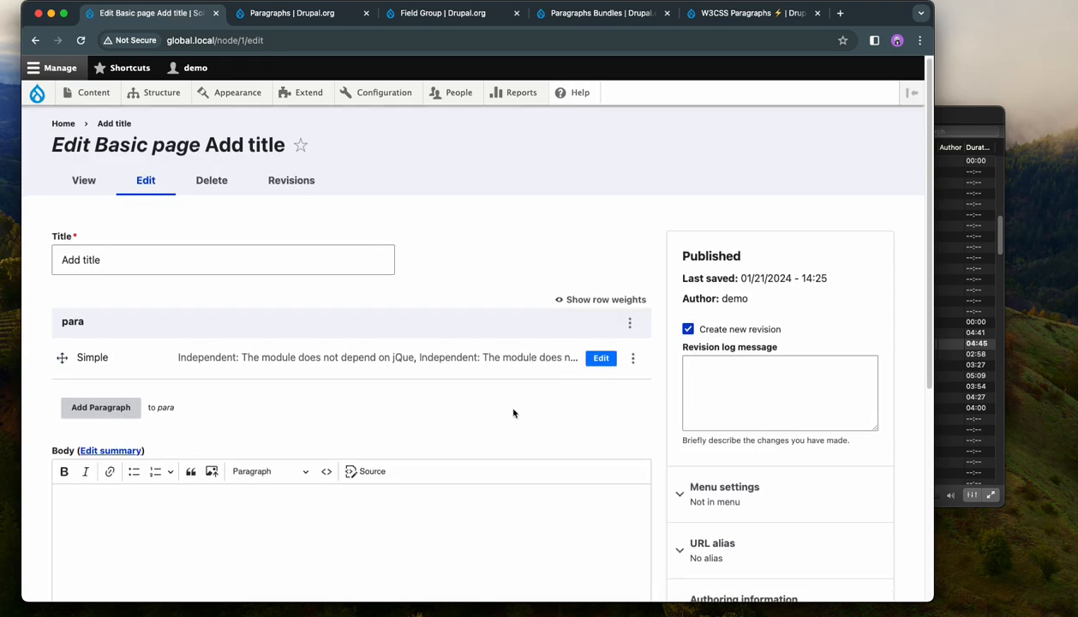
{"action": "left_click", "coordinate": [601, 357]}
{"action": "scroll", "coordinate": [441, 392], "scroll_direction": "down", "scroll_amount": 2}
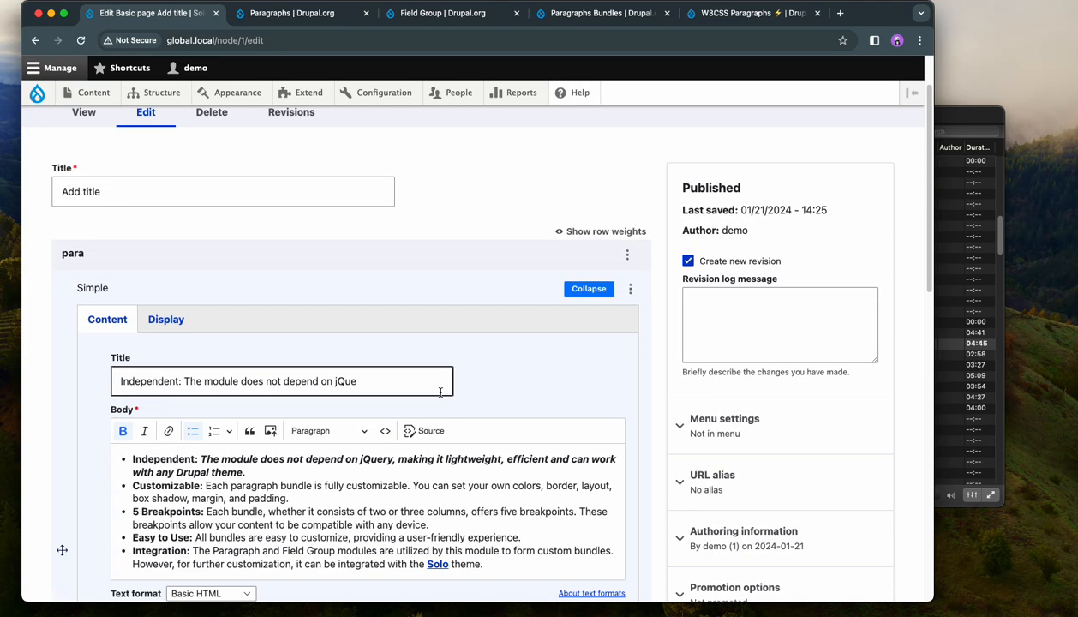
{"action": "left_click", "coordinate": [165, 319]}
{"action": "scroll", "coordinate": [368, 377], "scroll_direction": "down", "scroll_amount": 3}
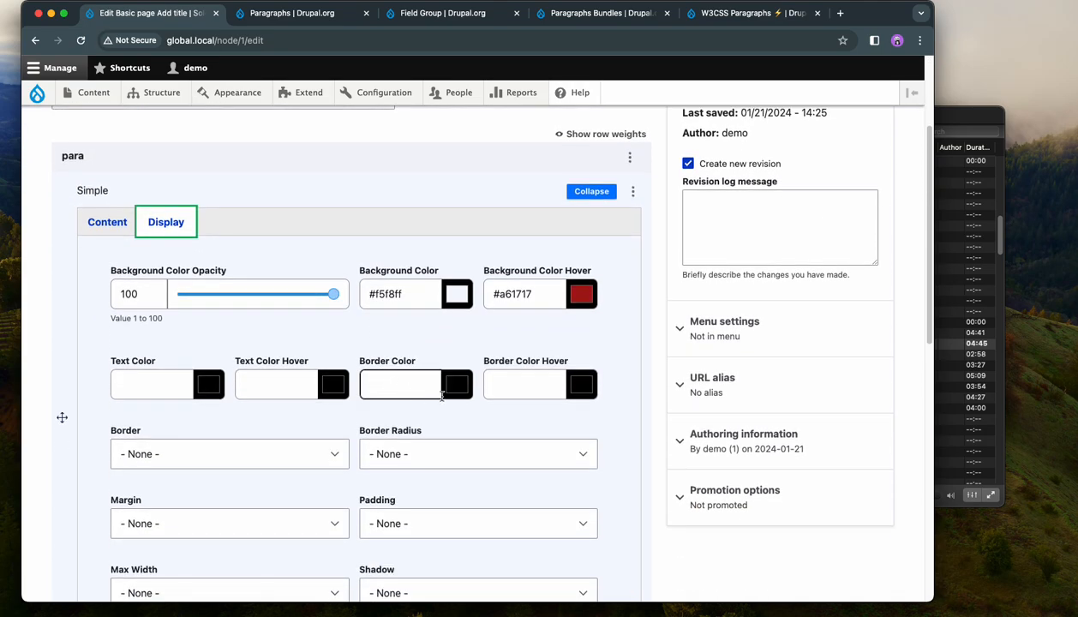
Set the paragraph's text color to dark blue #100e6c and its text hover color to red #dc2e2e
{"action": "left_click", "coordinate": [212, 385]}
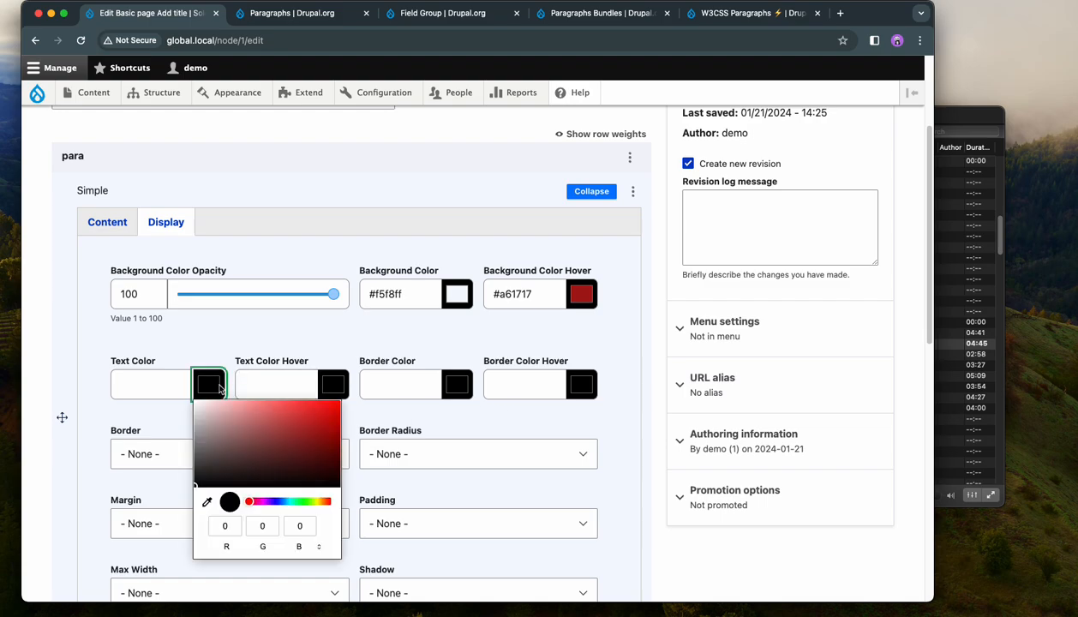
{"action": "left_click", "coordinate": [275, 501]}
{"action": "left_click_drag", "start_coordinate": [299, 459], "coordinate": [321, 450]}
{"action": "left_click", "coordinate": [397, 427]}
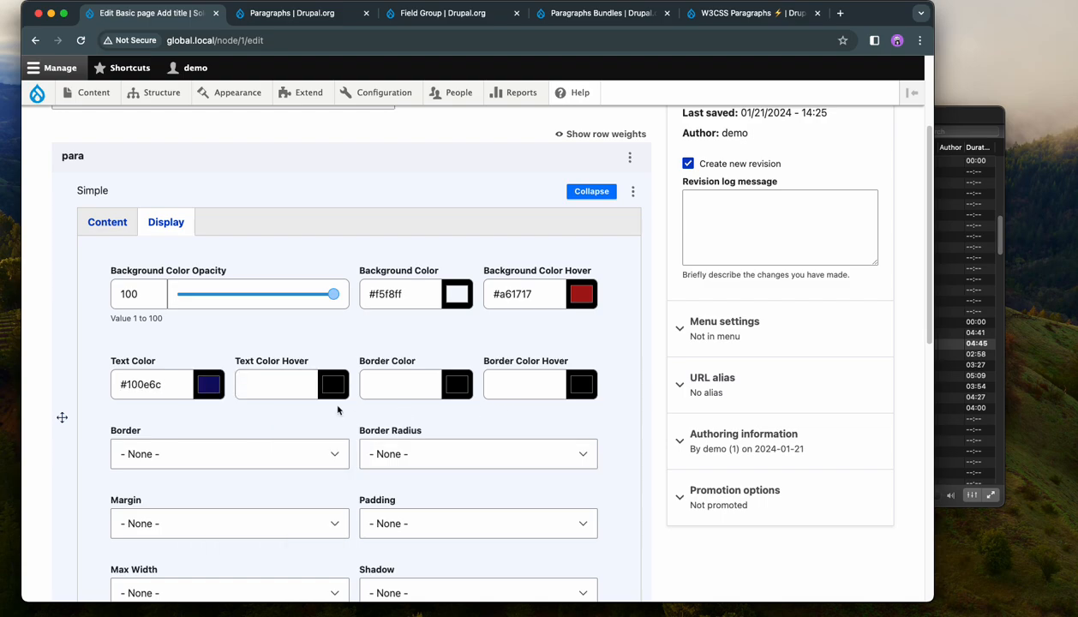
{"action": "left_click", "coordinate": [334, 384]}
{"action": "left_click", "coordinate": [434, 417]}
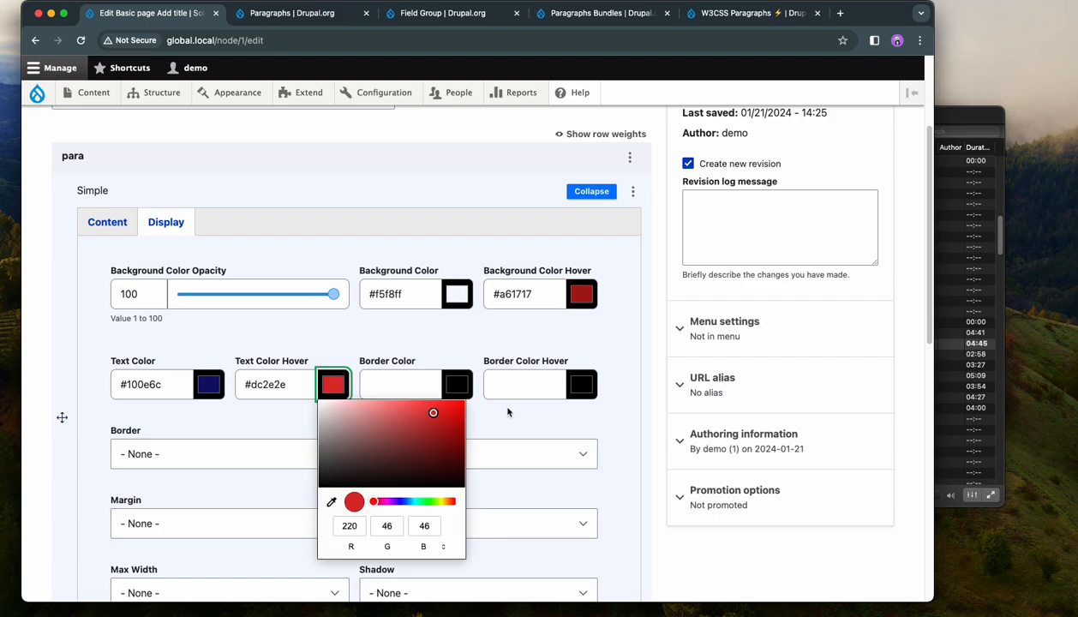
{"action": "left_click", "coordinate": [457, 384]}
{"action": "left_click", "coordinate": [510, 343]}
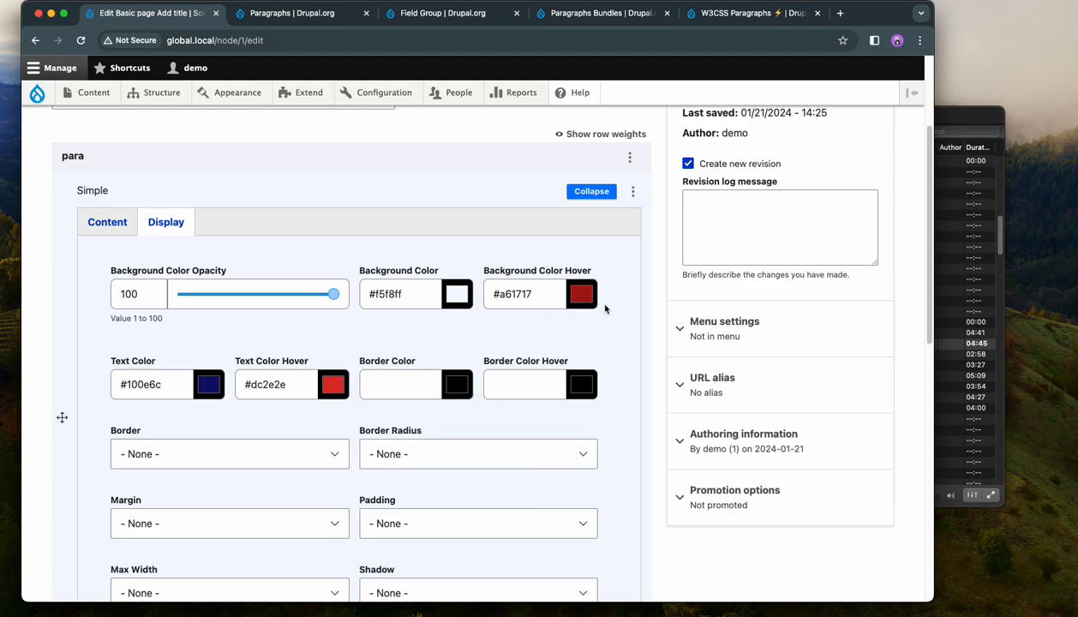
Set the paragraph's border color to green #15cb4c and its border hover color to yellow-green #cde137
{"action": "left_click", "coordinate": [459, 385]}
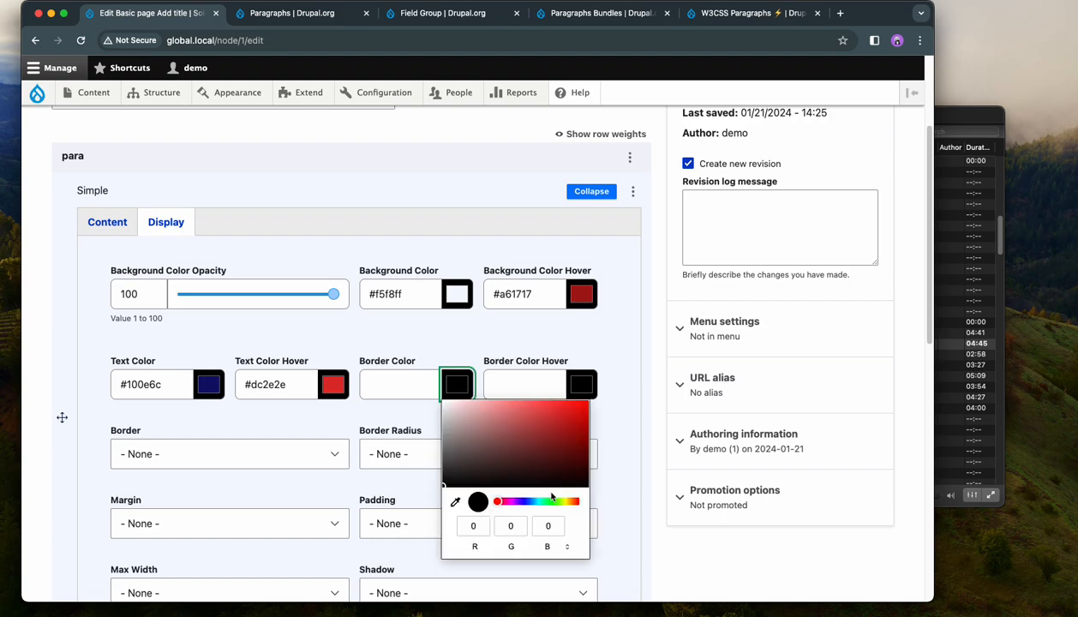
{"action": "left_click", "coordinate": [549, 502]}
{"action": "left_click", "coordinate": [571, 419]}
{"action": "left_click", "coordinate": [603, 418]}
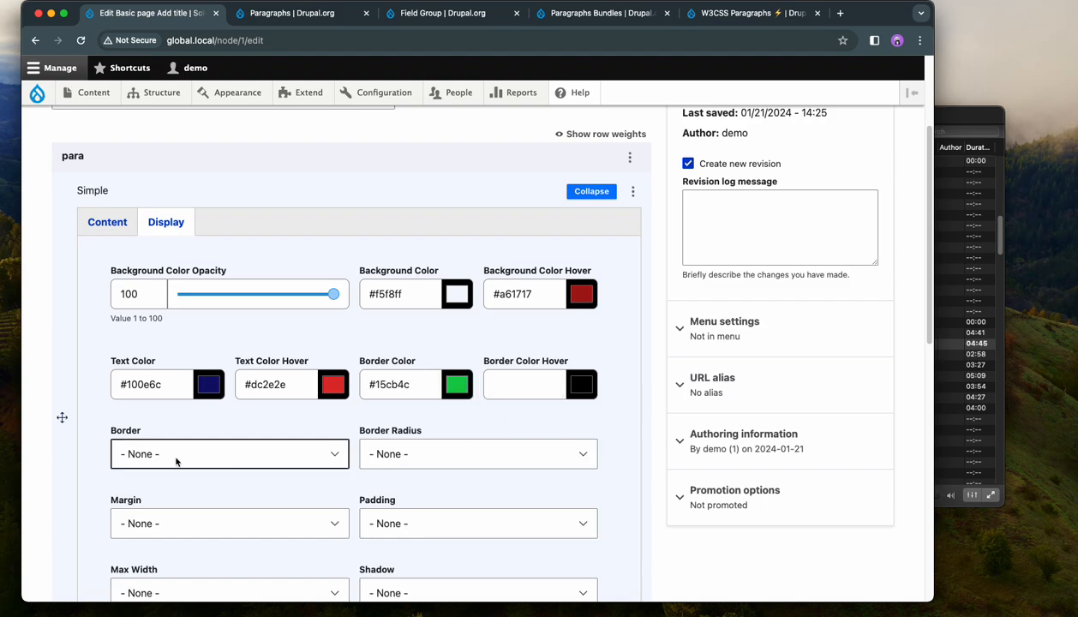
{"action": "left_click", "coordinate": [583, 388]}
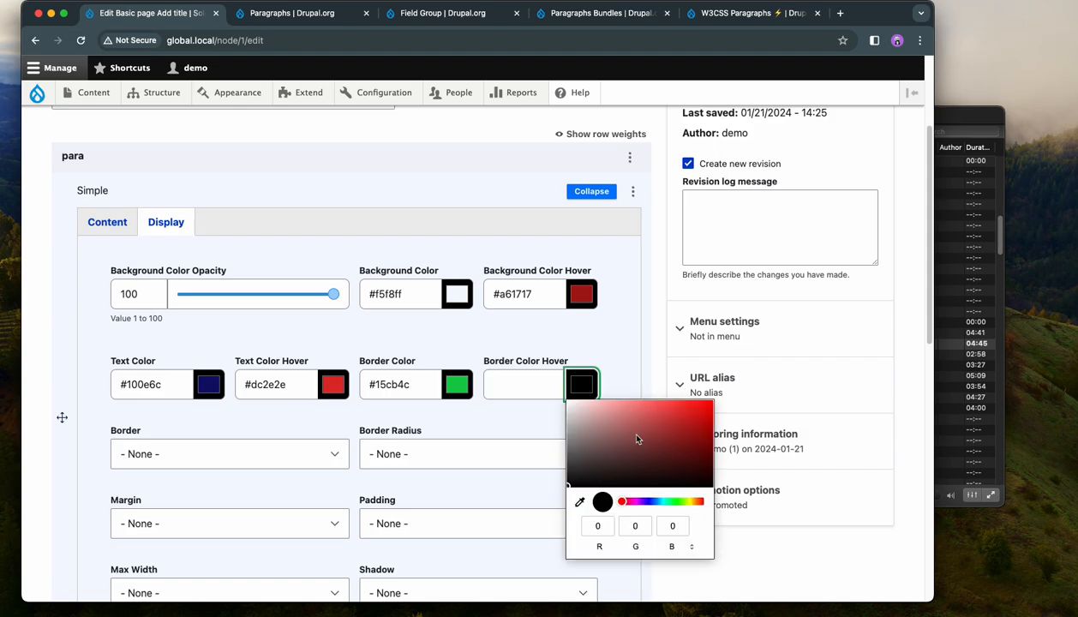
{"action": "left_click", "coordinate": [688, 502]}
{"action": "left_click", "coordinate": [701, 416]}
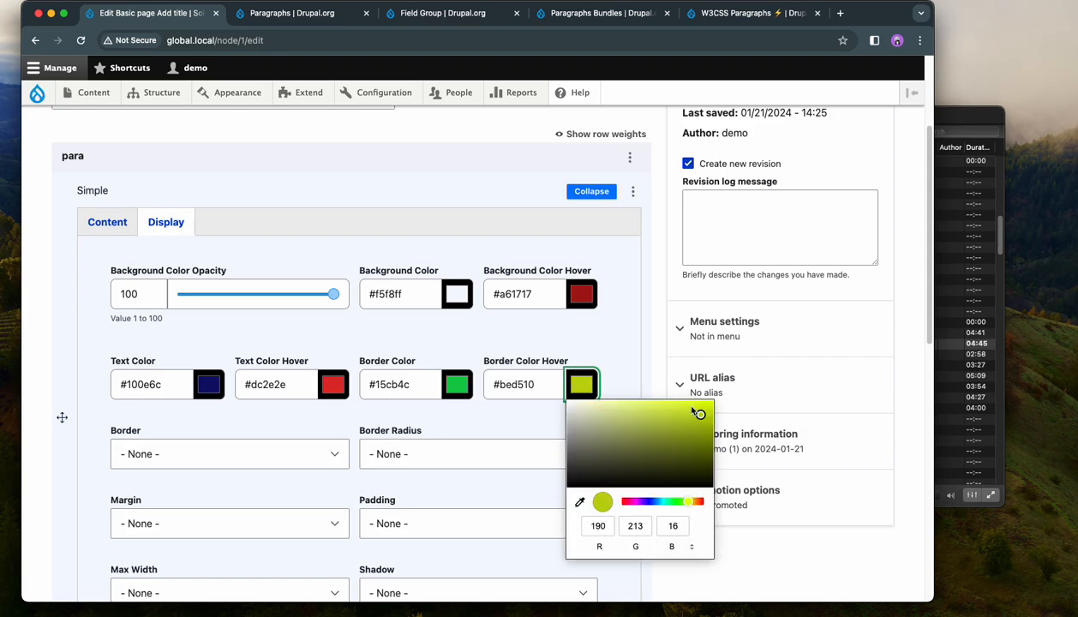
{"action": "left_click_drag", "start_coordinate": [700, 415], "coordinate": [677, 410]}
{"action": "left_click", "coordinate": [615, 361]}
Give the paragraph 6px borders on all four sides and a 16px border radius
{"action": "scroll", "coordinate": [615, 361], "scroll_direction": "down", "scroll_amount": 3}
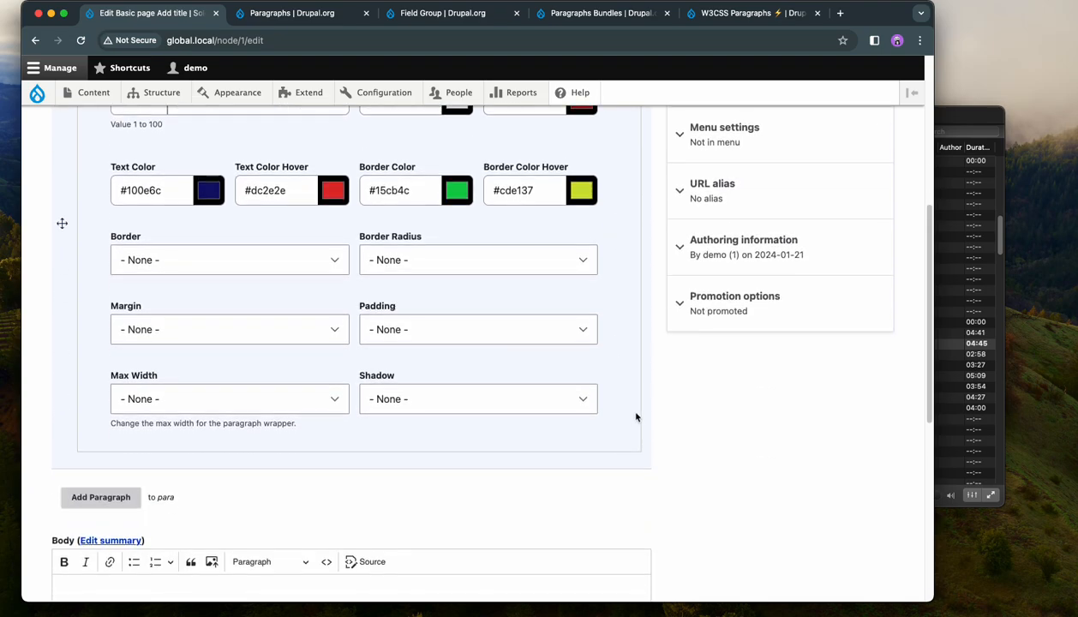
{"action": "scroll", "coordinate": [636, 417], "scroll_direction": "up", "scroll_amount": 1}
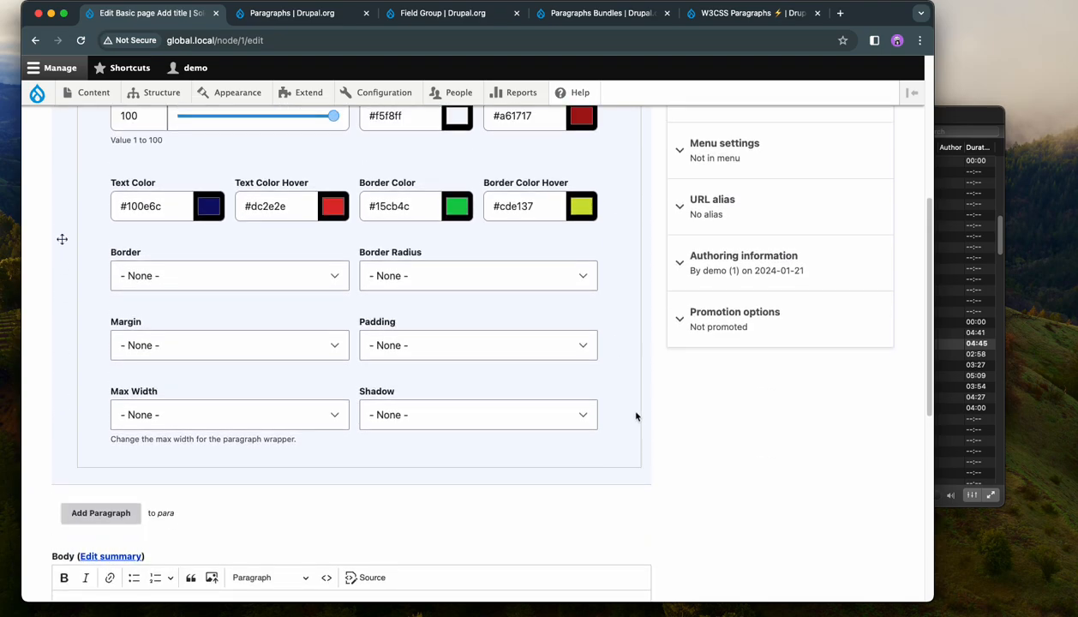
{"action": "left_click", "coordinate": [272, 276]}
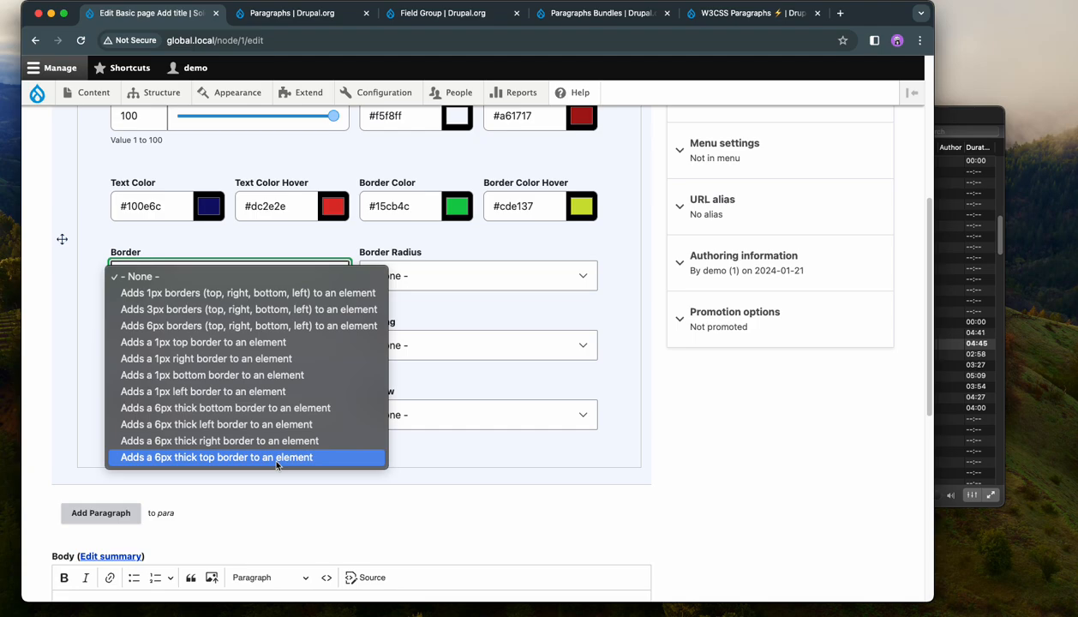
{"action": "left_click", "coordinate": [280, 326]}
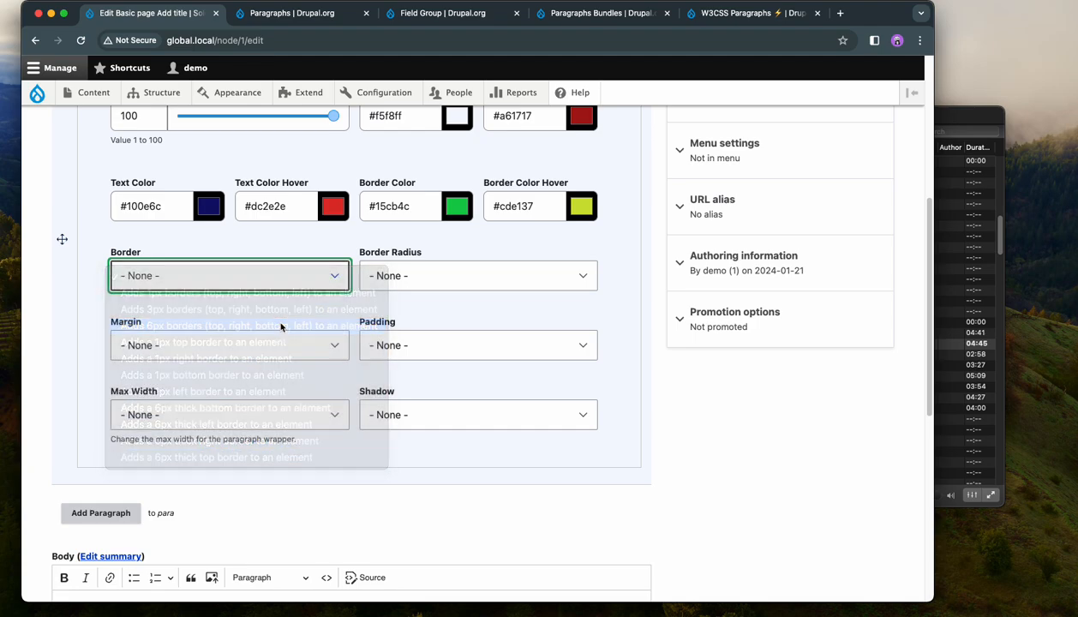
{"action": "left_click", "coordinate": [463, 283]}
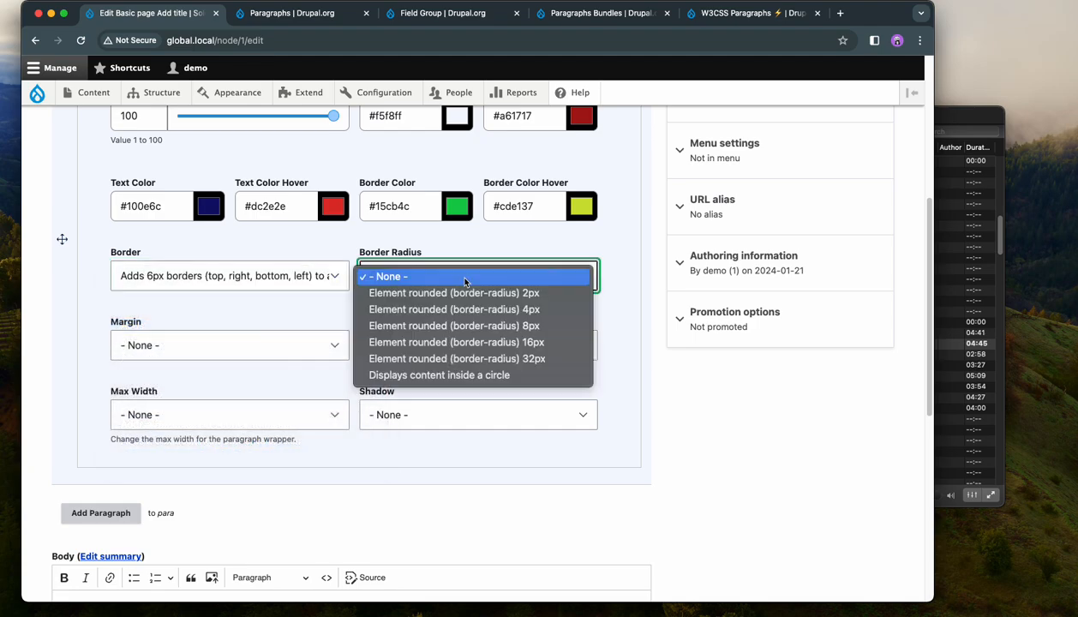
{"action": "left_click", "coordinate": [446, 342]}
Give the paragraph a 16px margin on all sides and padding of 8px top and bottom, 16px left and right
{"action": "left_click", "coordinate": [210, 346]}
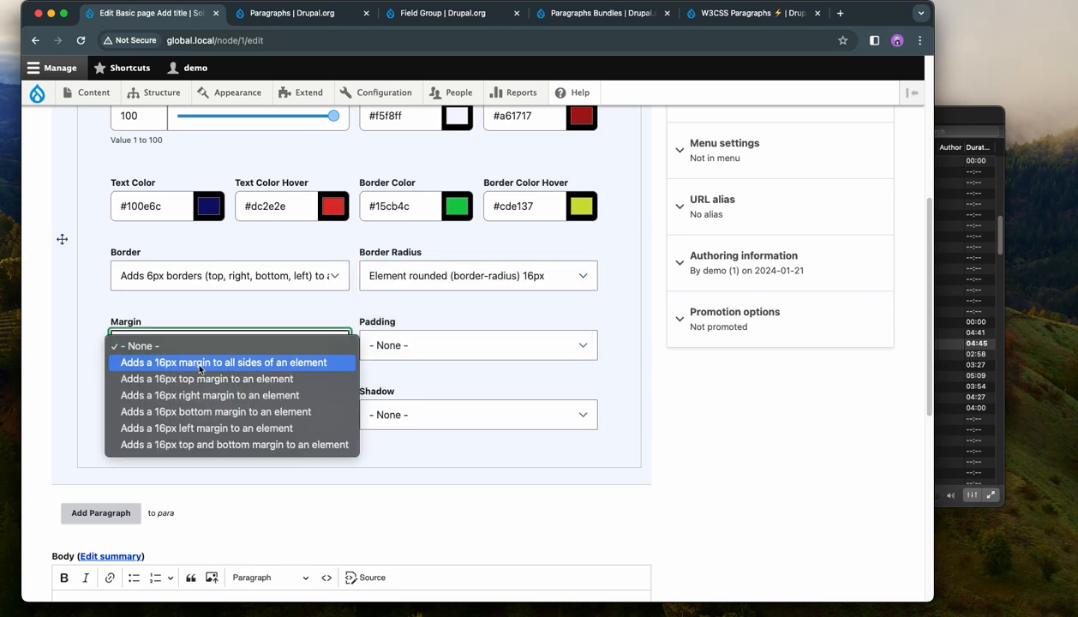
{"action": "left_click", "coordinate": [199, 362]}
{"action": "left_click", "coordinate": [428, 346]}
{"action": "left_click", "coordinate": [390, 373]}
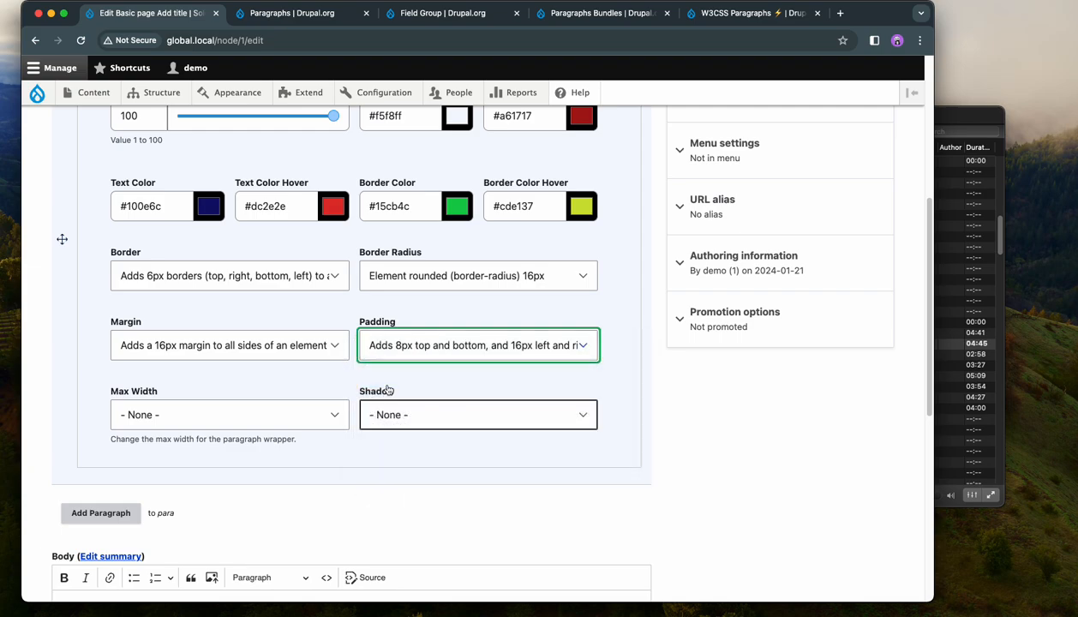
Give the paragraph a 4px bordered shadow and a max width of 700 px
{"action": "left_click", "coordinate": [435, 414]}
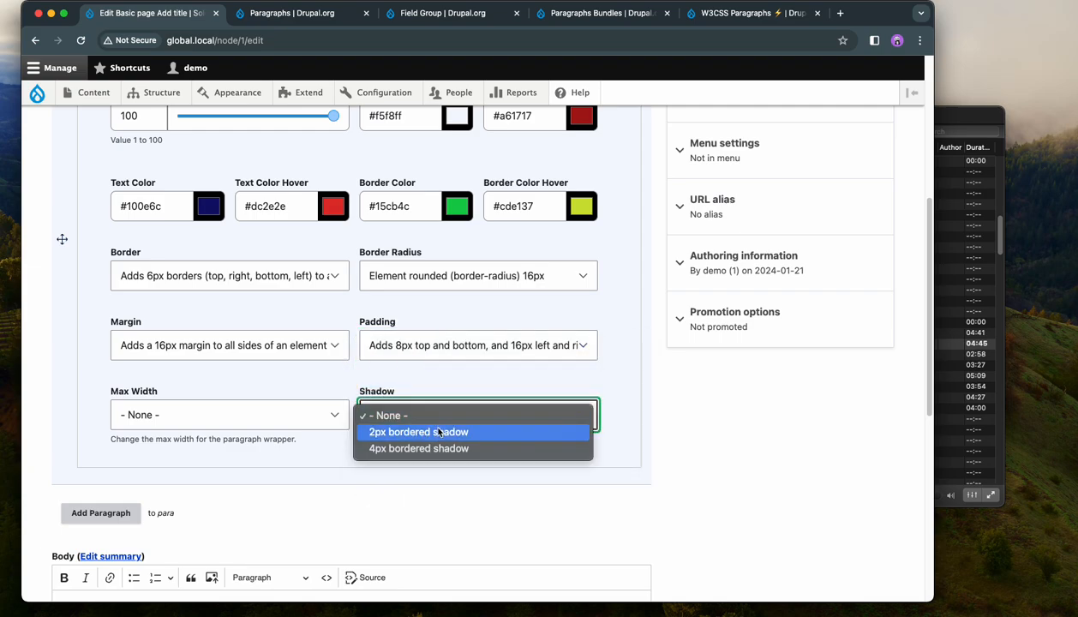
{"action": "left_click", "coordinate": [439, 449]}
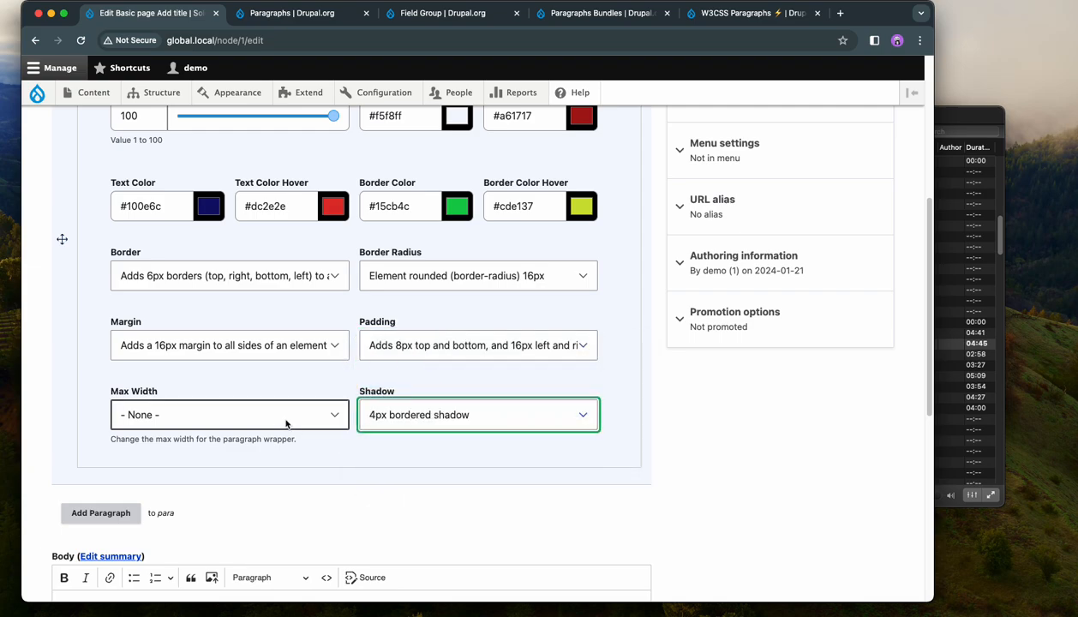
{"action": "left_click", "coordinate": [284, 414]}
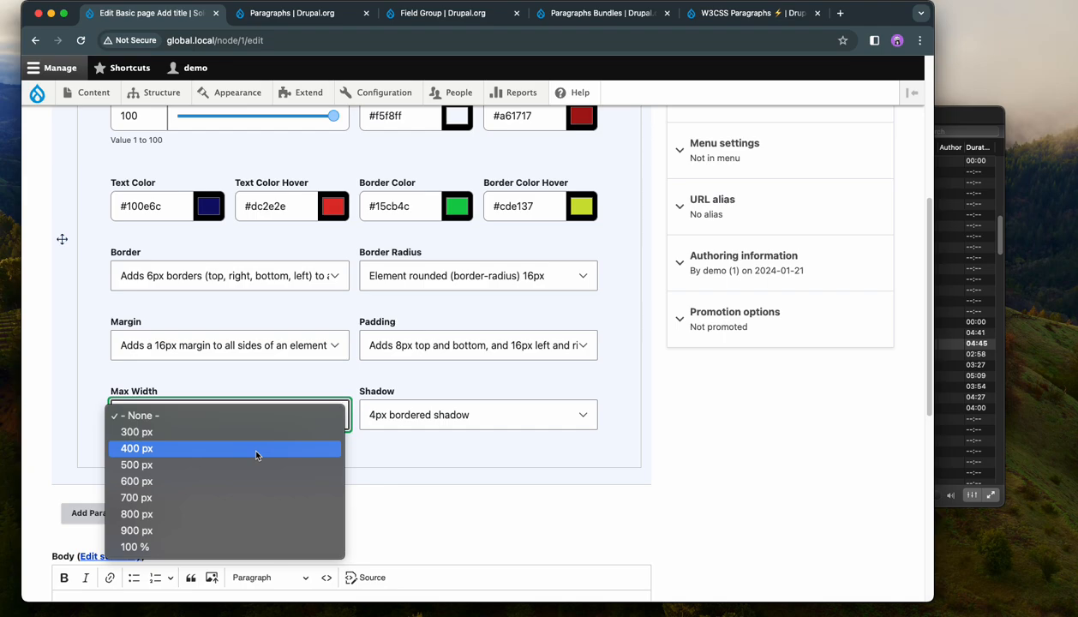
{"action": "left_click", "coordinate": [244, 499]}
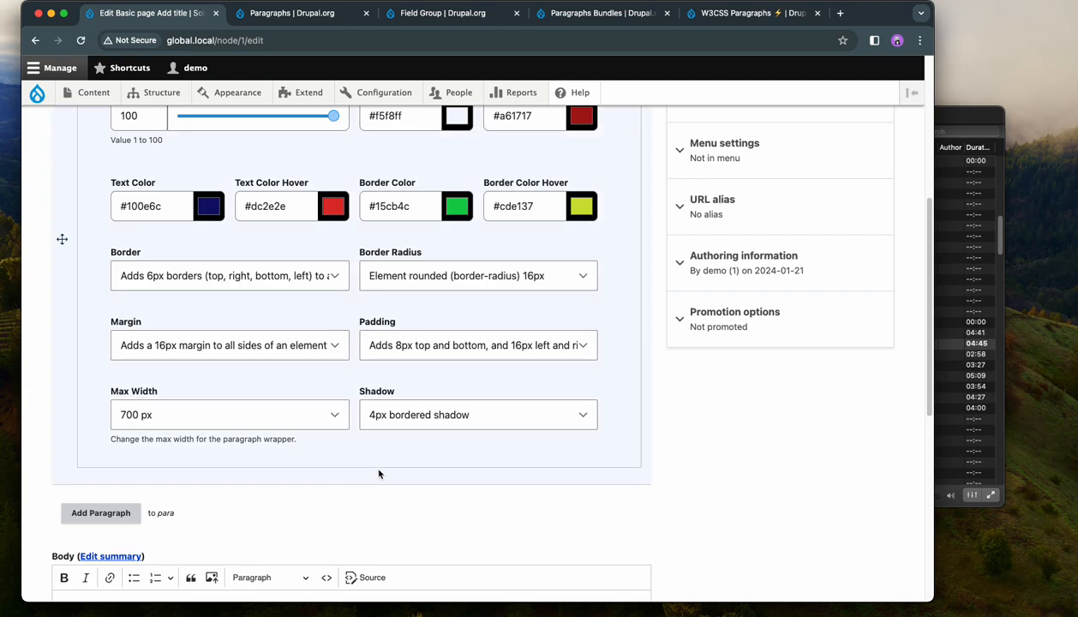
Save the Basic page and check the styled paragraph on the published page
{"action": "scroll", "coordinate": [379, 474], "scroll_direction": "up", "scroll_amount": 2}
{"action": "scroll", "coordinate": [378, 471], "scroll_direction": "down", "scroll_amount": 10}
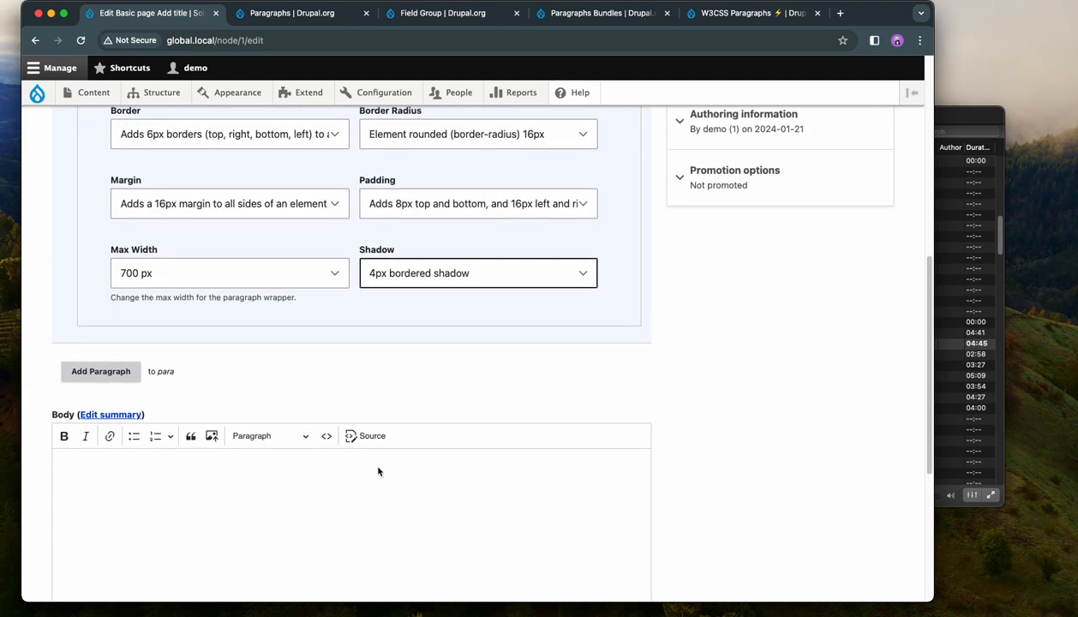
{"action": "left_click", "coordinate": [54, 513]}
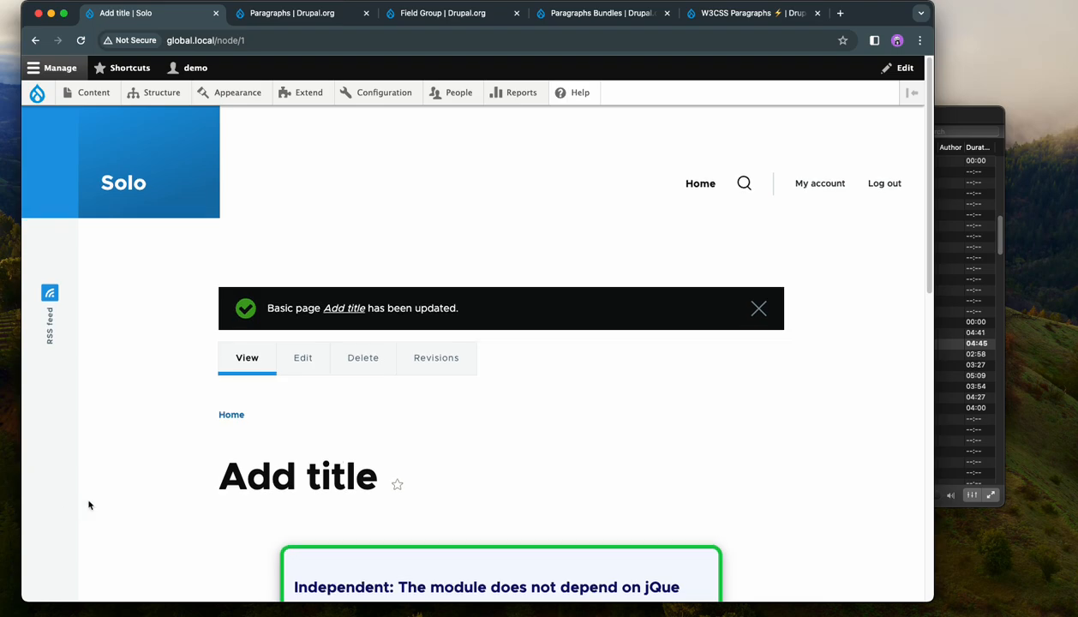
{"action": "scroll", "coordinate": [89, 504], "scroll_direction": "down", "scroll_amount": 5}
{"action": "scroll", "coordinate": [90, 504], "scroll_direction": "down", "scroll_amount": 3}
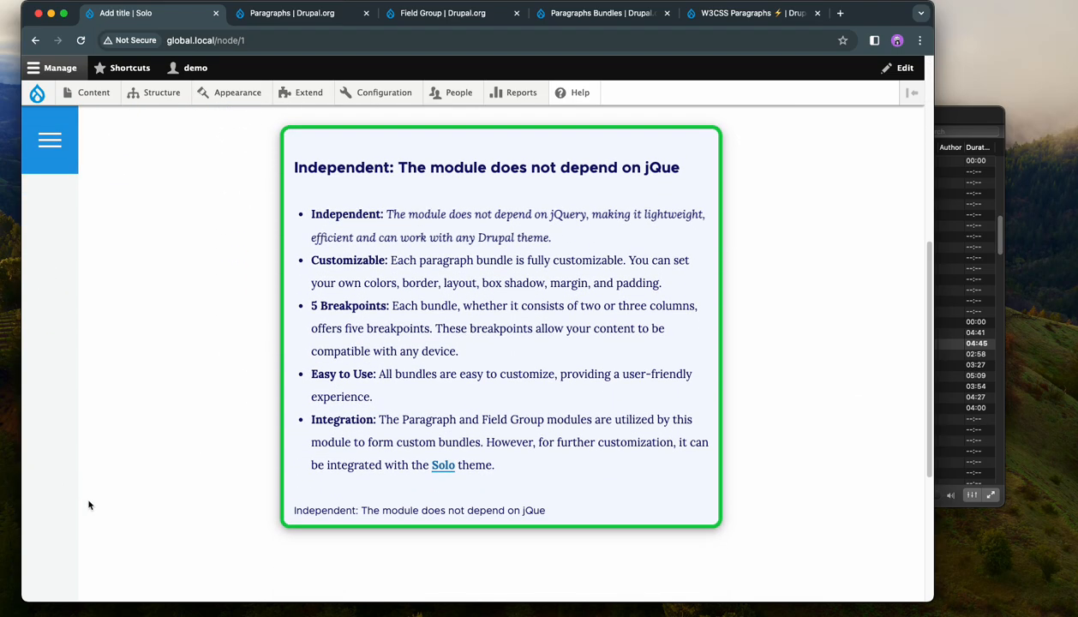
{"action": "mouse_move", "coordinate": [552, 403]}
{"action": "scroll", "coordinate": [823, 367], "scroll_direction": "up", "scroll_amount": 2}
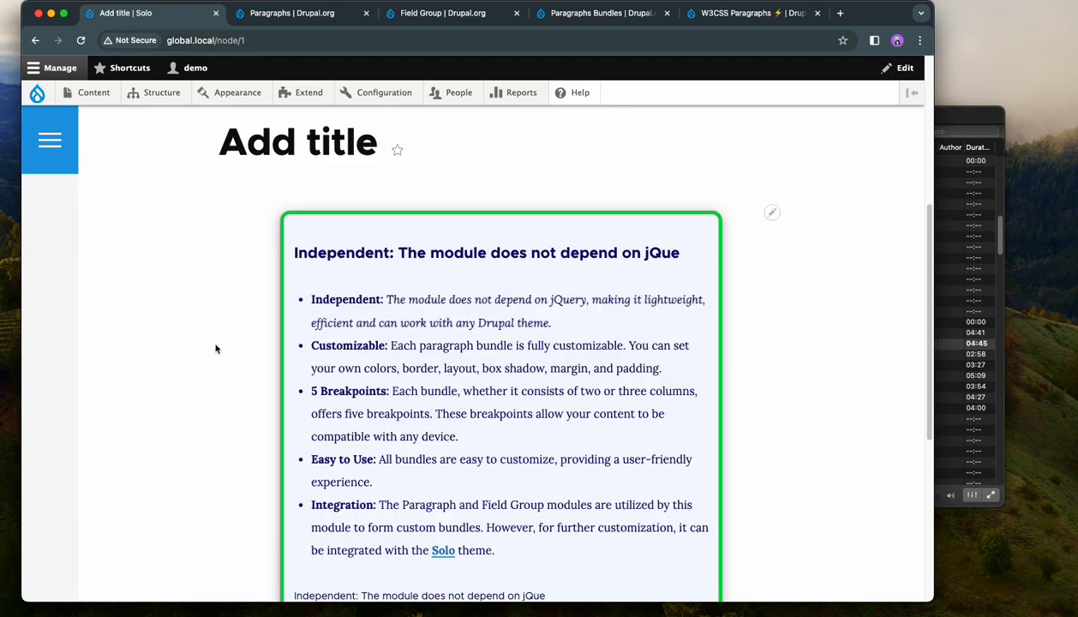
{"action": "scroll", "coordinate": [204, 361], "scroll_direction": "up", "scroll_amount": 3}
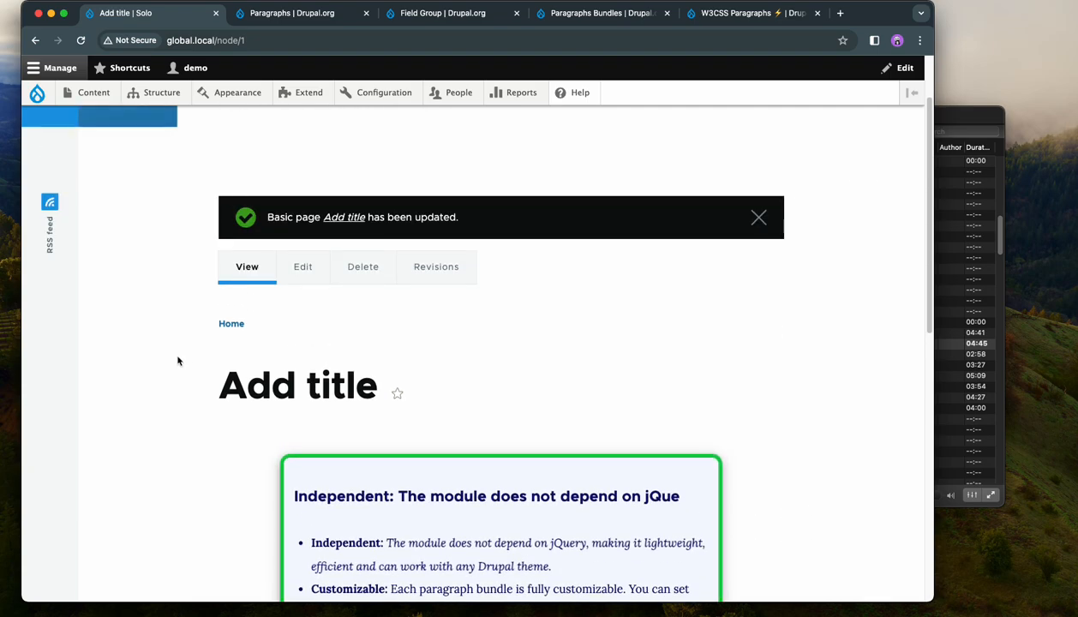
Edit the Basic page again and open the Simple paragraph's display settings
{"action": "left_click", "coordinate": [301, 265]}
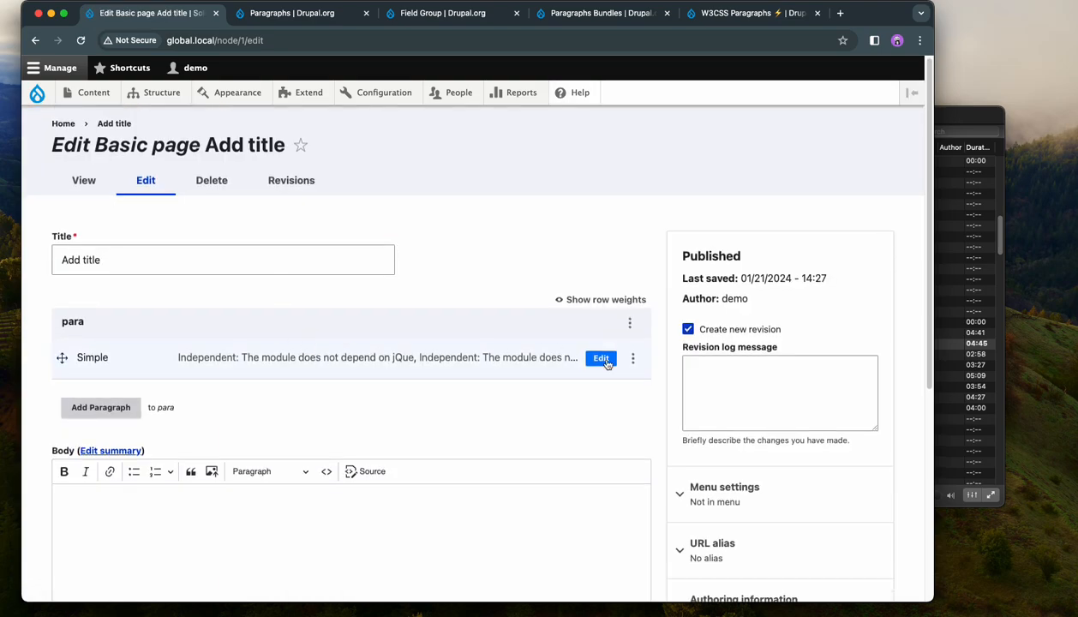
{"action": "left_click", "coordinate": [601, 360]}
{"action": "scroll", "coordinate": [540, 405], "scroll_direction": "down", "scroll_amount": 2}
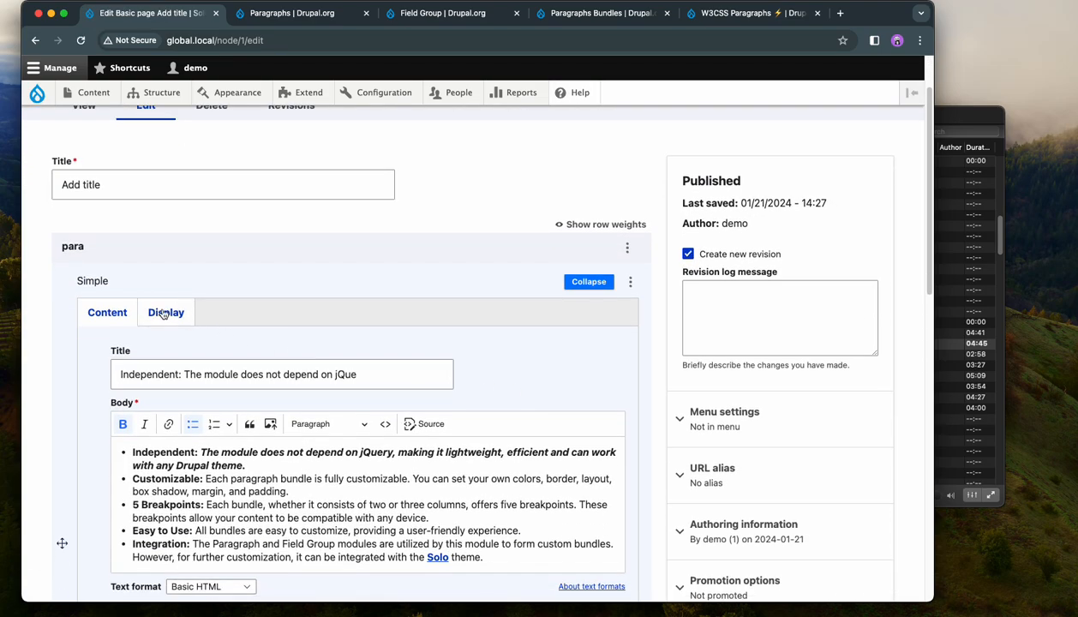
{"action": "left_click", "coordinate": [165, 313]}
{"action": "scroll", "coordinate": [497, 360], "scroll_direction": "down", "scroll_amount": 5}
{"action": "left_click", "coordinate": [467, 314]}
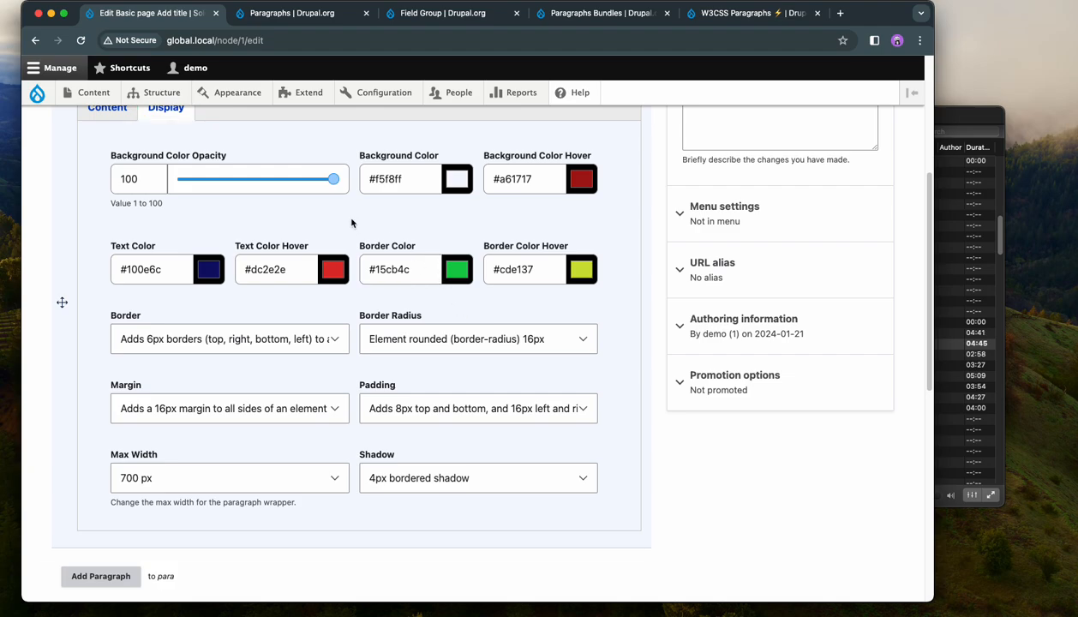
Set the paragraph's background color to dark blue #083396 and its background color opacity to 5
{"action": "scroll", "coordinate": [344, 213], "scroll_direction": "up", "scroll_amount": 1}
{"action": "left_click_drag", "start_coordinate": [334, 201], "coordinate": [195, 206]}
{"action": "left_click", "coordinate": [257, 228]}
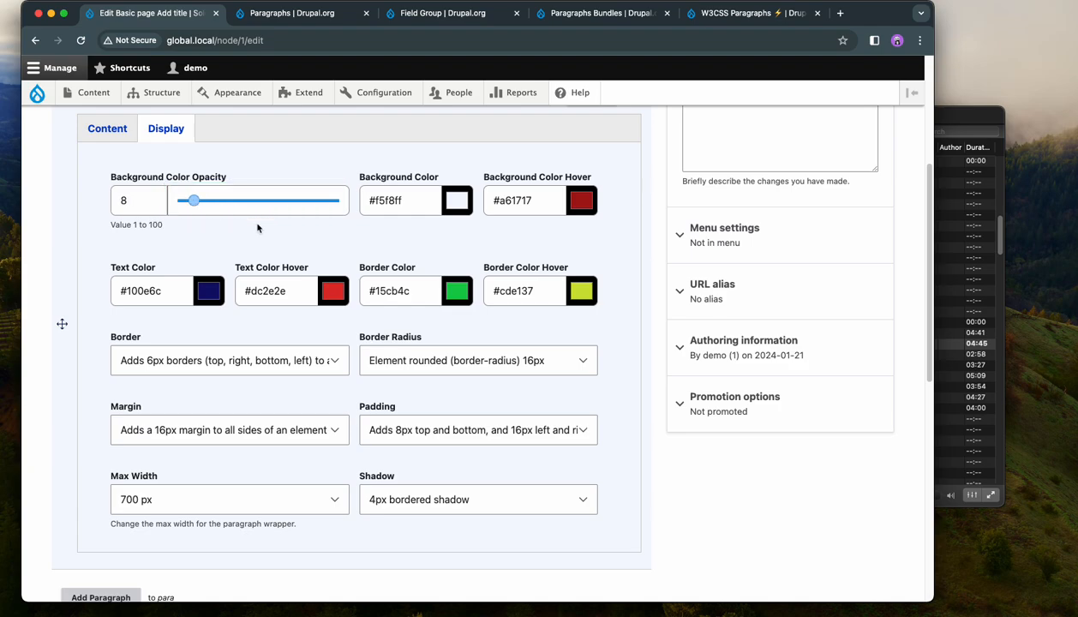
{"action": "scroll", "coordinate": [257, 228], "scroll_direction": "up", "scroll_amount": 2}
{"action": "left_click", "coordinate": [457, 289]}
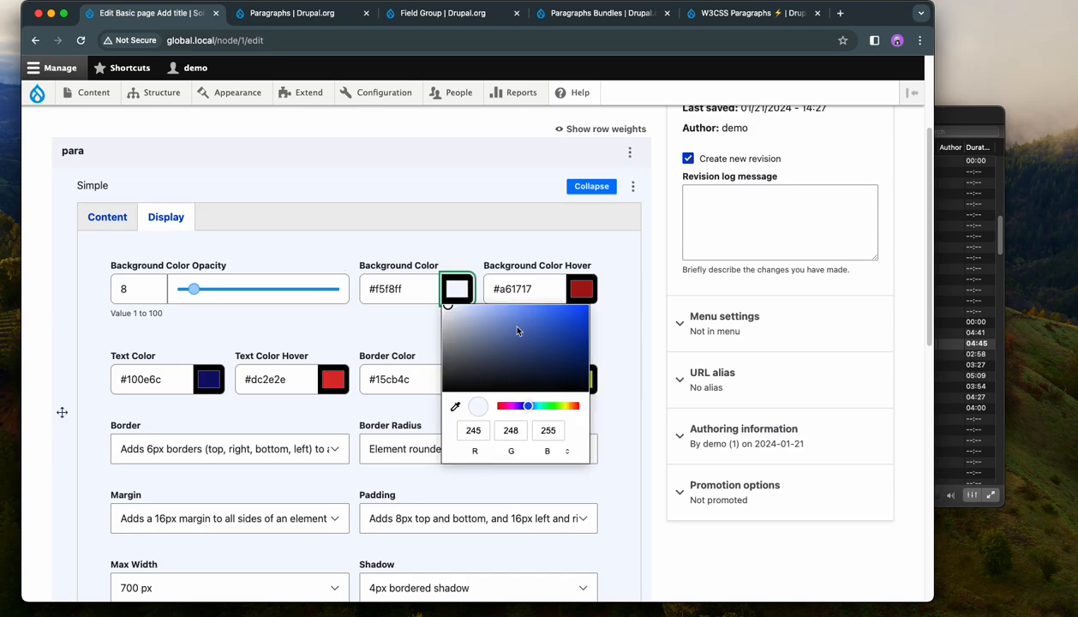
{"action": "left_click", "coordinate": [586, 335]}
{"action": "left_click_drag", "start_coordinate": [585, 335], "coordinate": [581, 340]}
{"action": "left_click", "coordinate": [191, 291]}
{"action": "left_click_drag", "start_coordinate": [190, 291], "coordinate": [189, 292]}
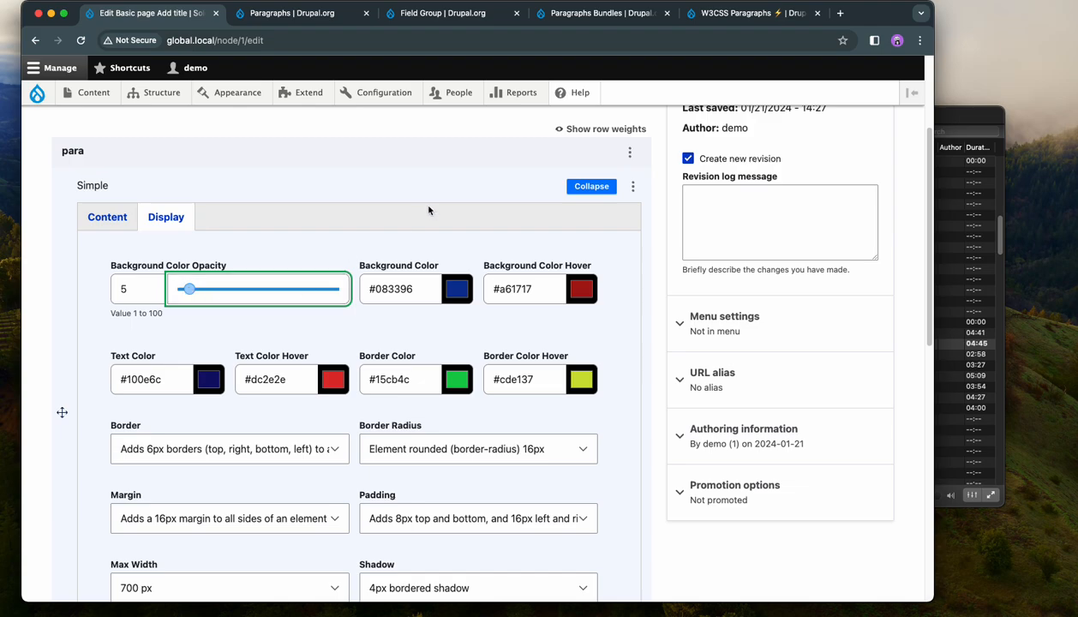
Save the Basic page and review the paragraph's low-opacity background on the published page
{"action": "scroll", "coordinate": [433, 219], "scroll_direction": "down", "scroll_amount": 15}
{"action": "left_click", "coordinate": [77, 520]}
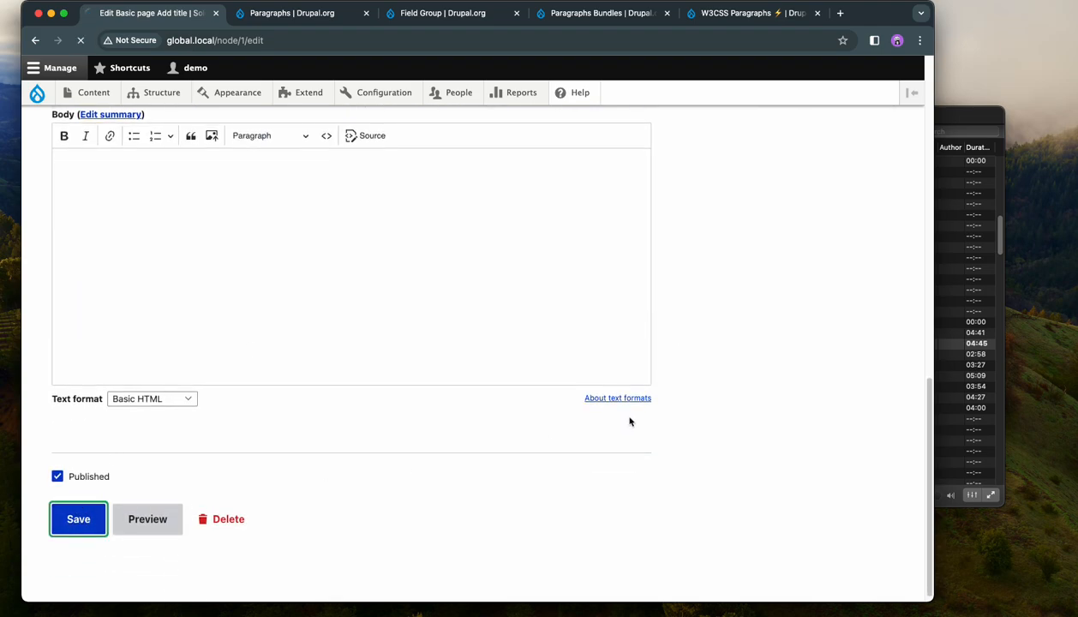
{"action": "scroll", "coordinate": [770, 390], "scroll_direction": "down", "scroll_amount": 5}
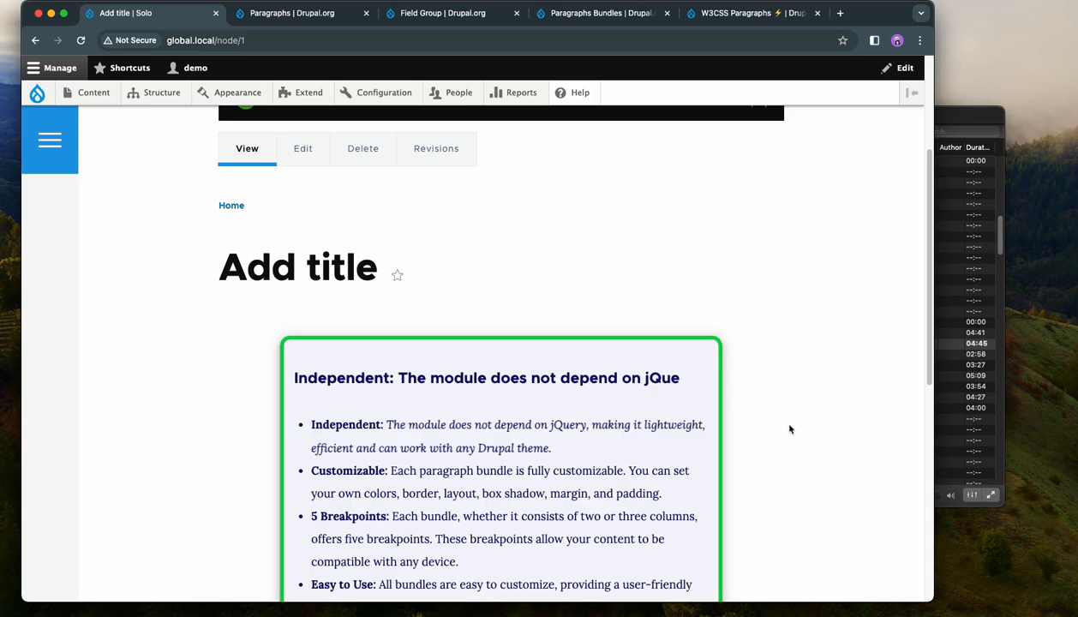
{"action": "scroll", "coordinate": [790, 428], "scroll_direction": "down", "scroll_amount": 3}
{"action": "scroll", "coordinate": [838, 384], "scroll_direction": "down", "scroll_amount": 4}
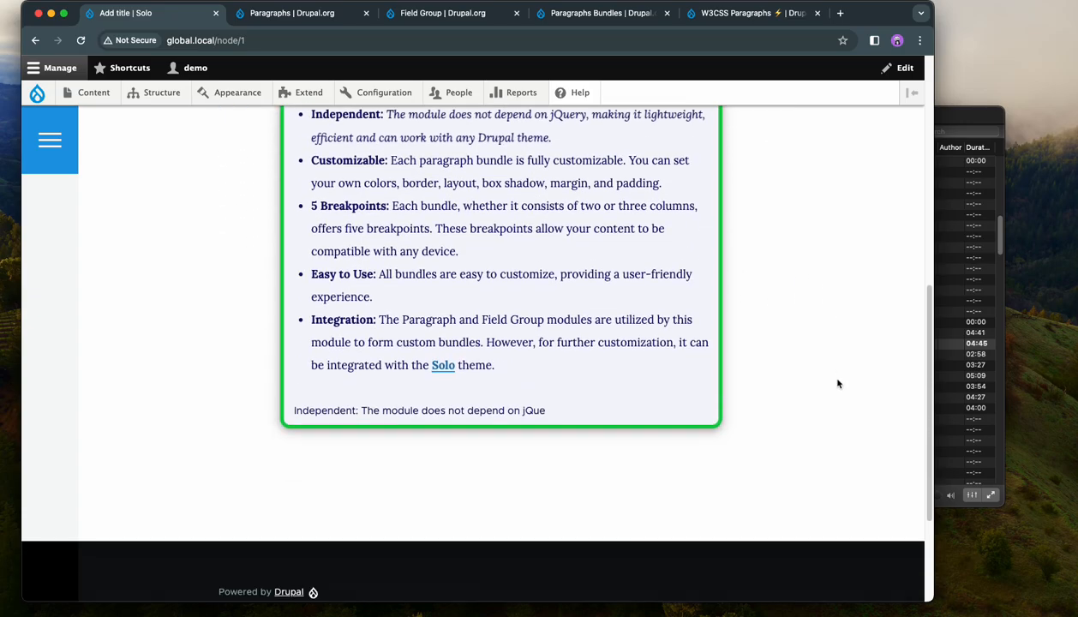
{"action": "scroll", "coordinate": [393, 446], "scroll_direction": "up", "scroll_amount": 12}
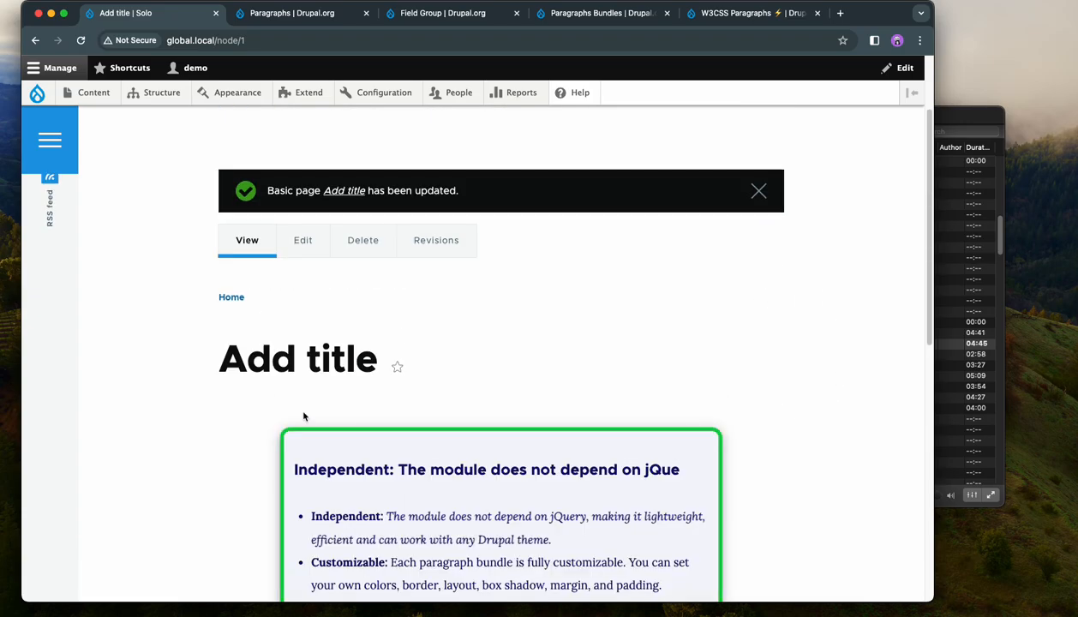
Reopen the Basic page for editing, with its Simple paragraph left collapsed
{"action": "left_click", "coordinate": [305, 242]}
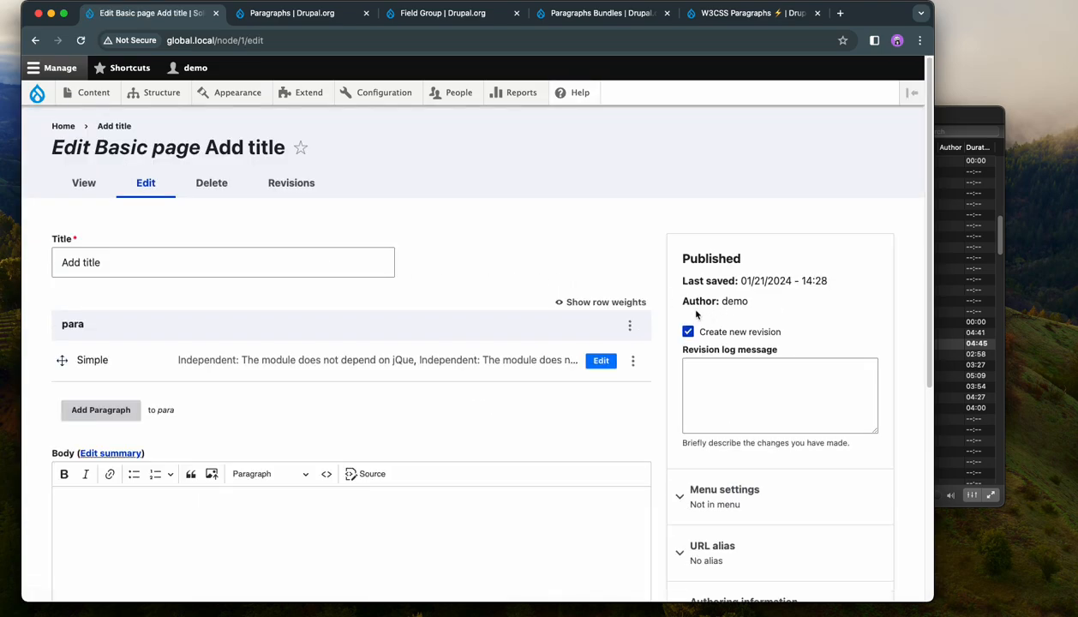
{"action": "scroll", "coordinate": [527, 276], "scroll_direction": "down", "scroll_amount": 1}
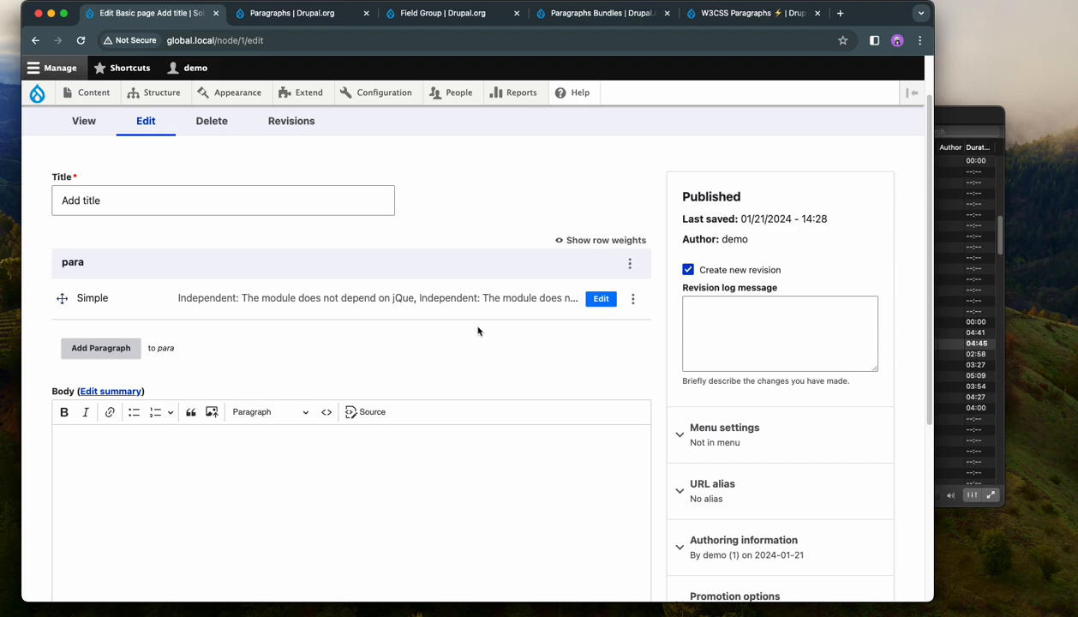
{"action": "scroll", "coordinate": [474, 332], "scroll_direction": "up", "scroll_amount": 1}
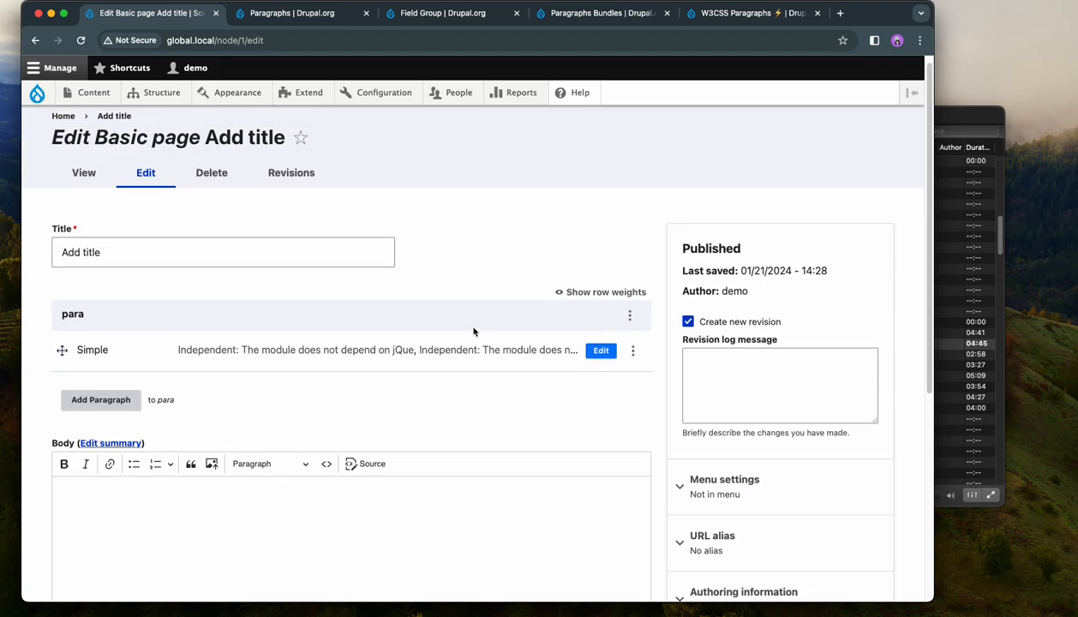